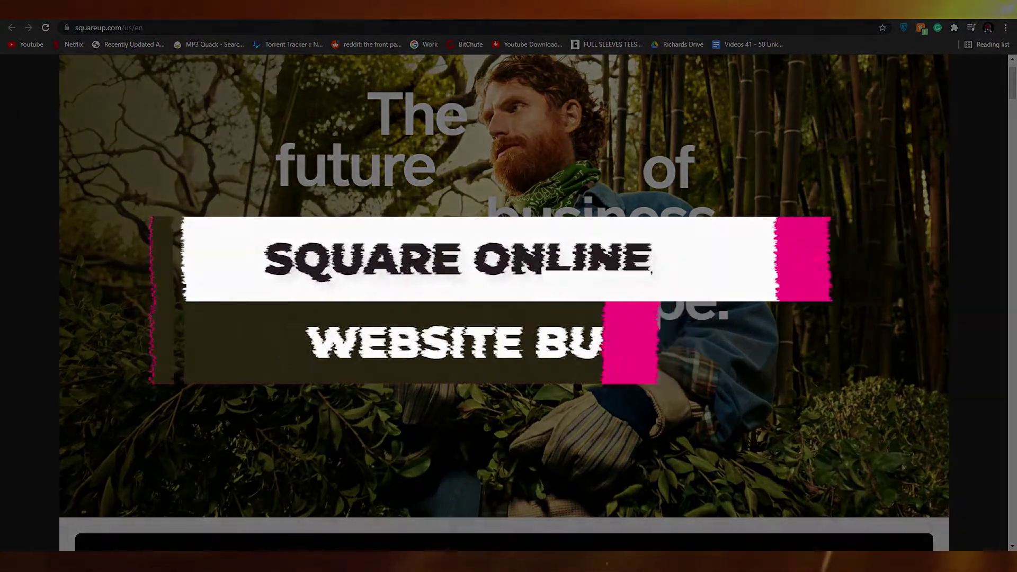
Browse the squareup.com homepage, then start sign-up with Get started.
{"action": "scroll", "coordinate": [427, 217], "scroll_direction": "down", "scroll_amount": 3}
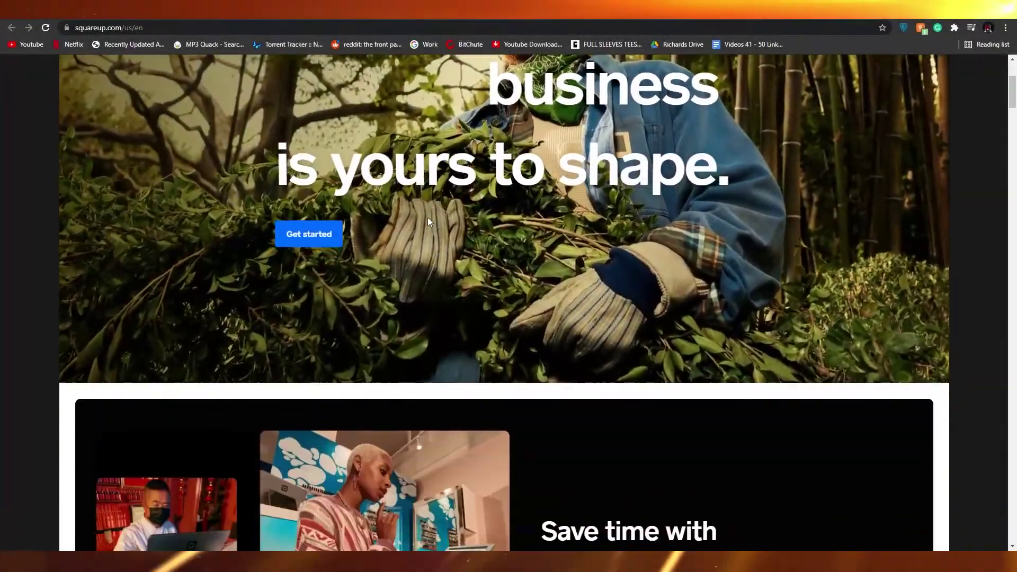
{"action": "scroll", "coordinate": [428, 218], "scroll_direction": "down", "scroll_amount": 4}
{"action": "scroll", "coordinate": [428, 218], "scroll_direction": "up", "scroll_amount": 2}
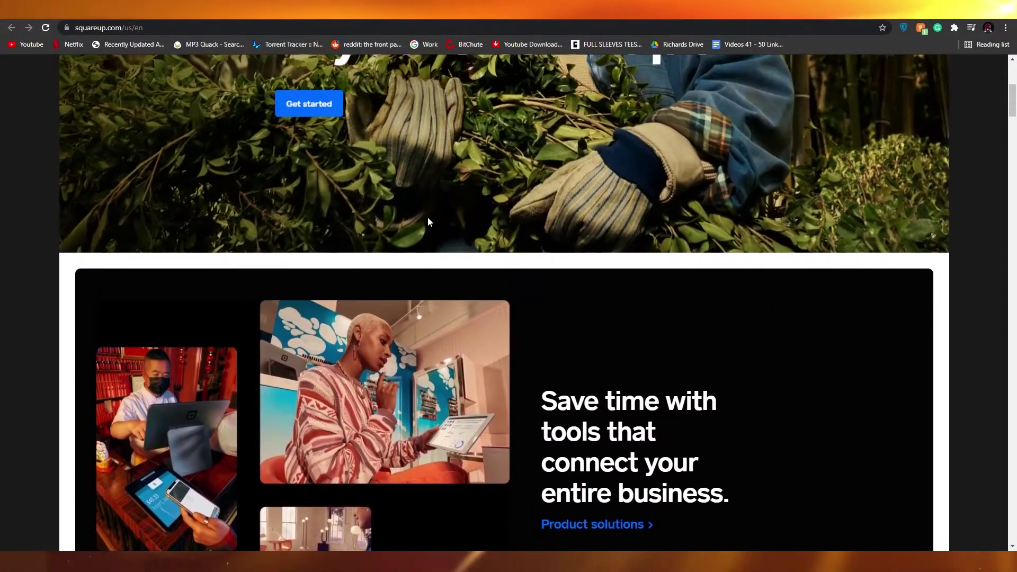
{"action": "scroll", "coordinate": [428, 217], "scroll_direction": "up", "scroll_amount": 5}
{"action": "scroll", "coordinate": [426, 217], "scroll_direction": "down", "scroll_amount": 1}
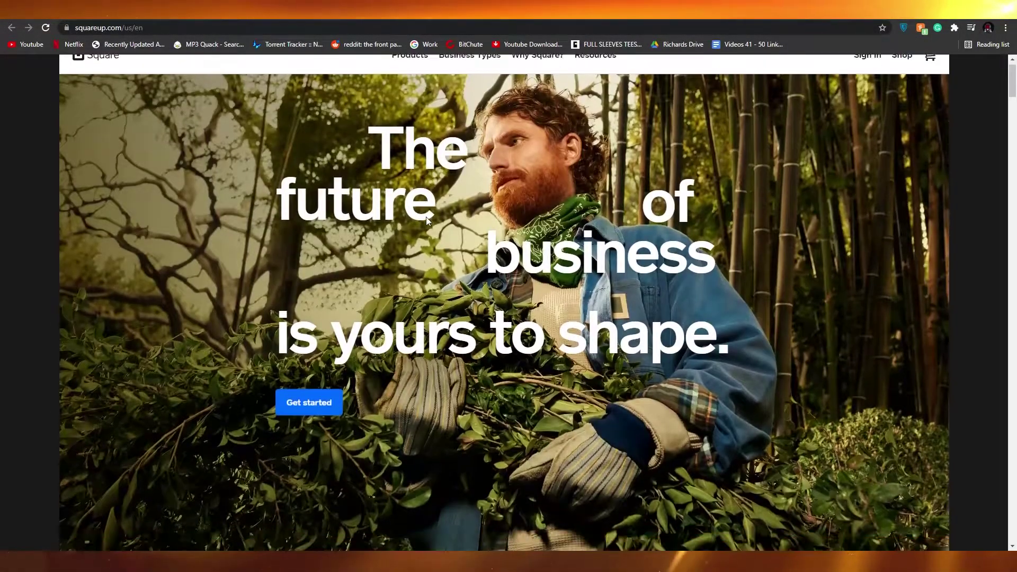
{"action": "scroll", "coordinate": [426, 218], "scroll_direction": "up", "scroll_amount": 1}
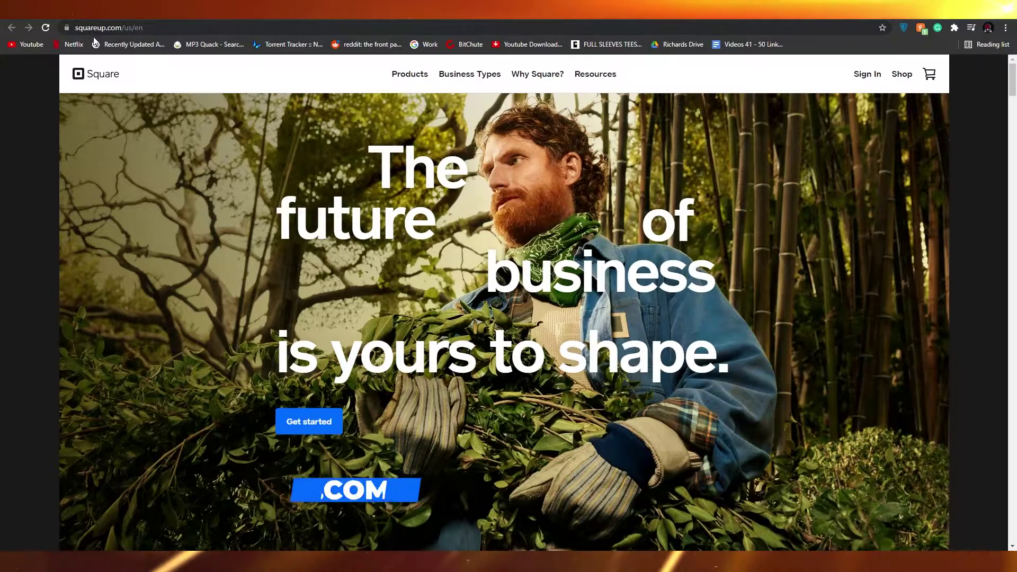
{"action": "scroll", "coordinate": [439, 232], "scroll_direction": "down", "scroll_amount": 1}
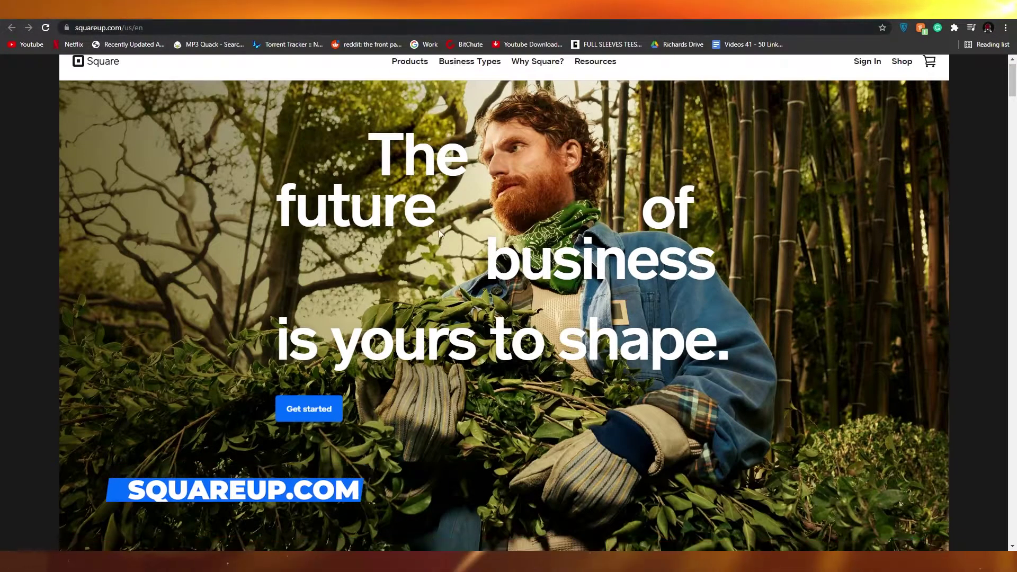
{"action": "scroll", "coordinate": [438, 230], "scroll_direction": "down", "scroll_amount": 6}
{"action": "scroll", "coordinate": [435, 255], "scroll_direction": "up", "scroll_amount": 6}
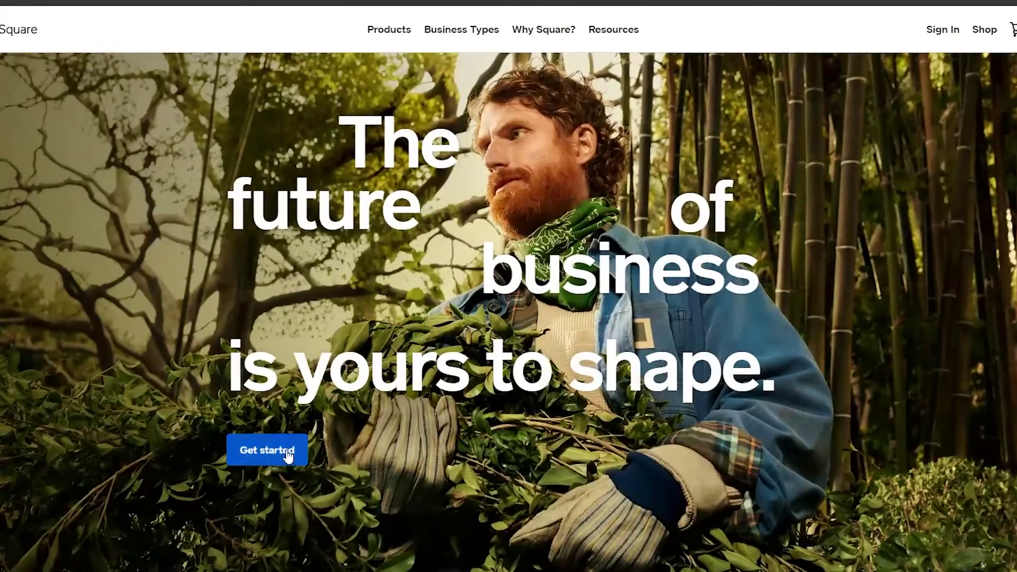
{"action": "left_click", "coordinate": [284, 454]}
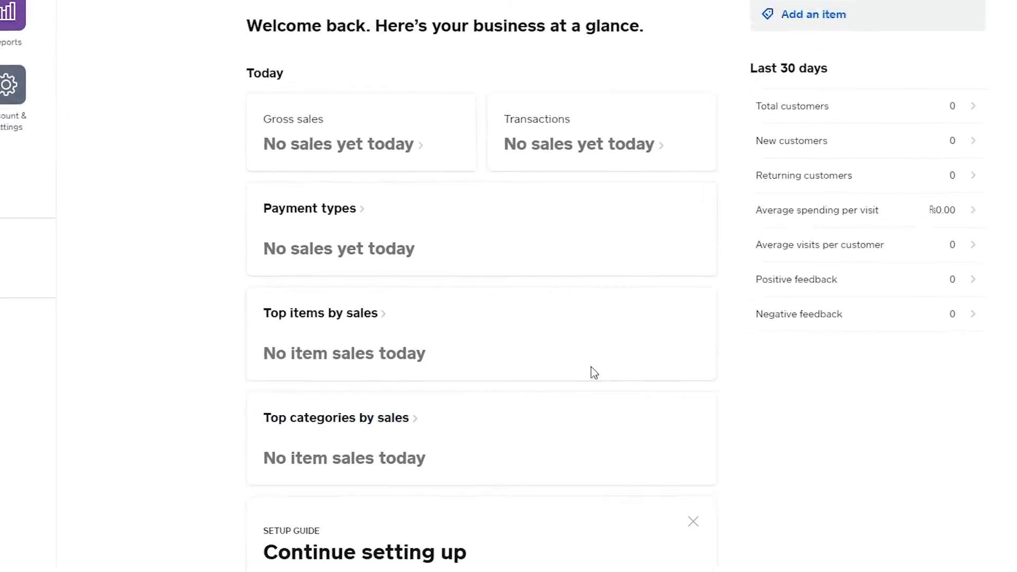
Scroll the dashboard home page and briefly highlight the 67% setup progress figure.
{"action": "scroll", "coordinate": [234, 142], "scroll_direction": "down", "scroll_amount": 2}
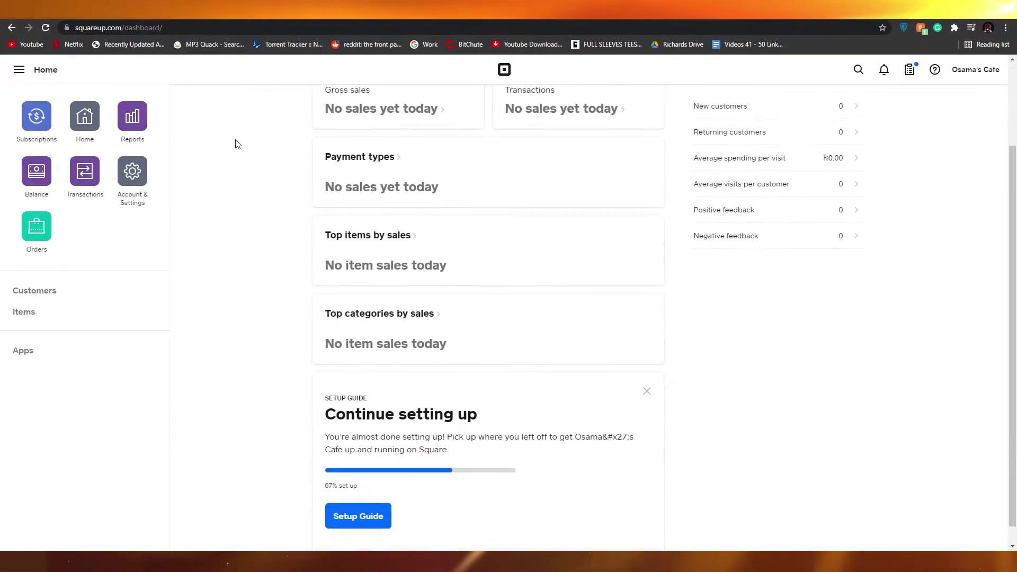
{"action": "scroll", "coordinate": [268, 352], "scroll_direction": "up", "scroll_amount": 2}
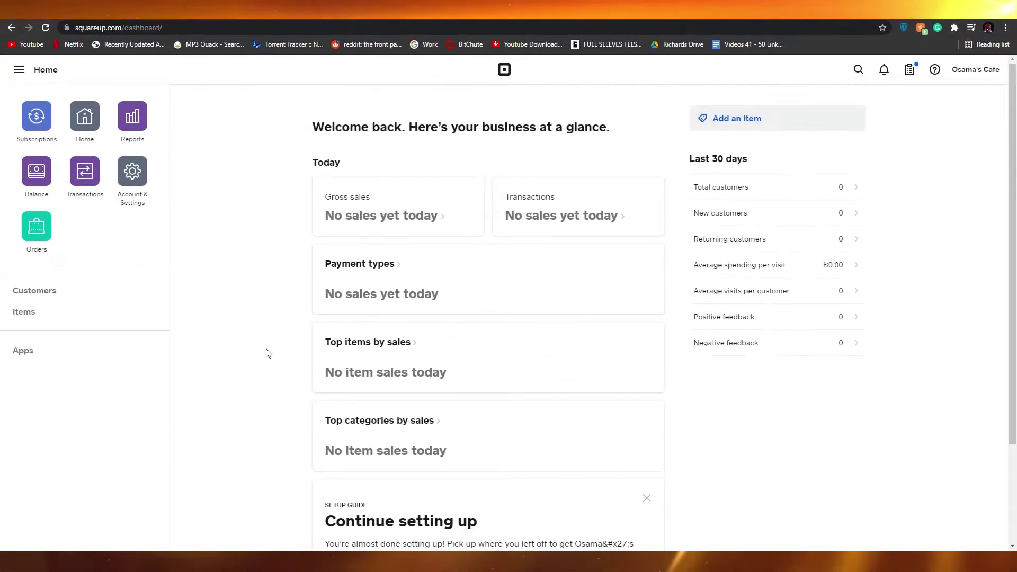
{"action": "scroll", "coordinate": [271, 352], "scroll_direction": "down", "scroll_amount": 2}
{"action": "scroll", "coordinate": [272, 354], "scroll_direction": "up", "scroll_amount": 2}
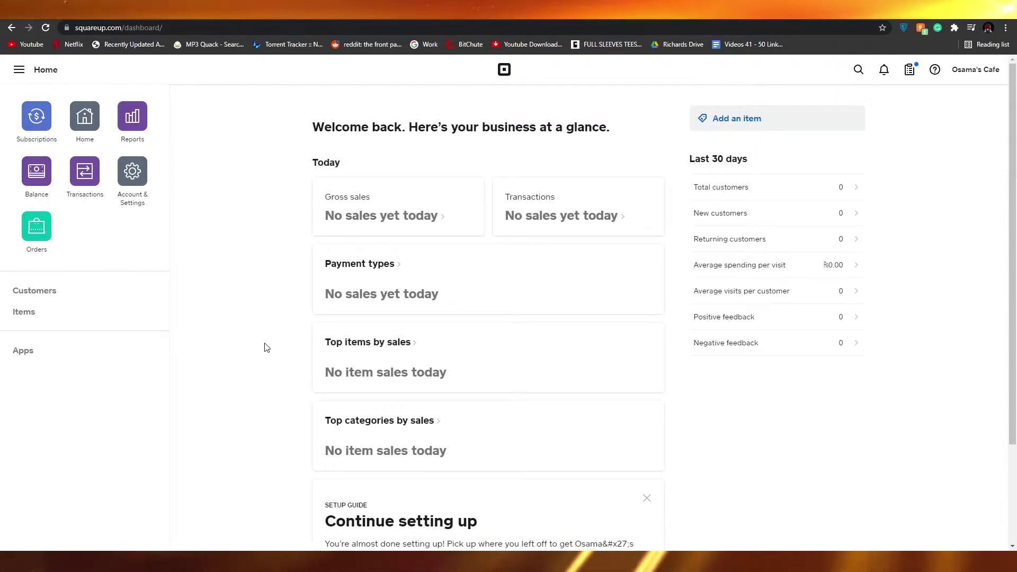
{"action": "scroll", "coordinate": [264, 346], "scroll_direction": "down", "scroll_amount": 2}
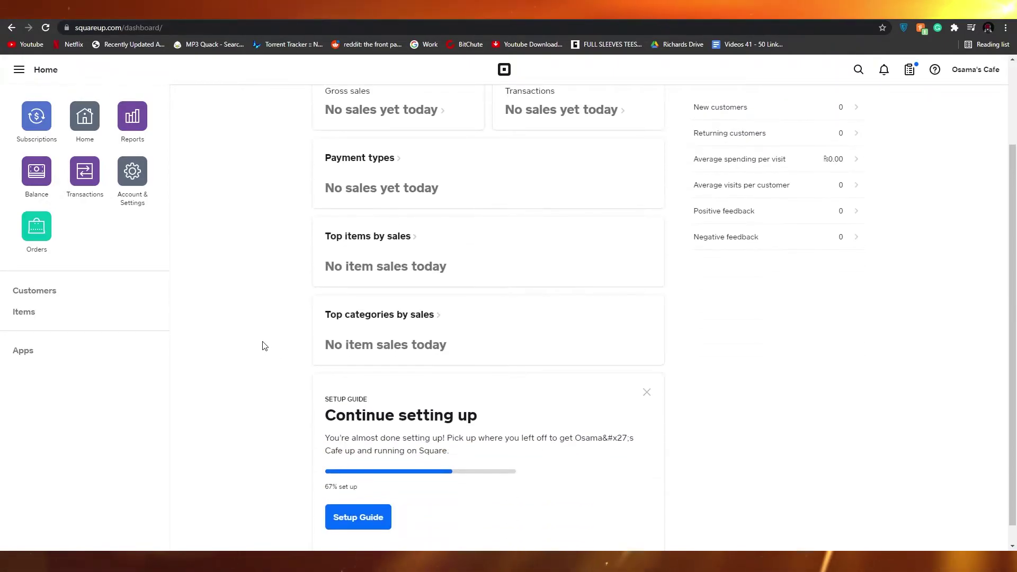
{"action": "scroll", "coordinate": [264, 346], "scroll_direction": "up", "scroll_amount": 2}
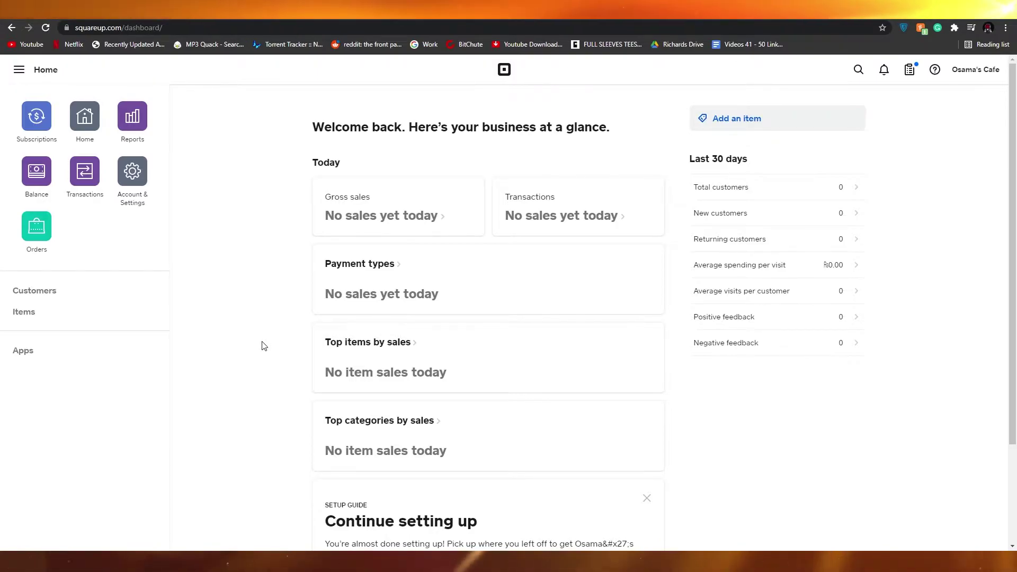
{"action": "scroll", "coordinate": [267, 355], "scroll_direction": "down", "scroll_amount": 2}
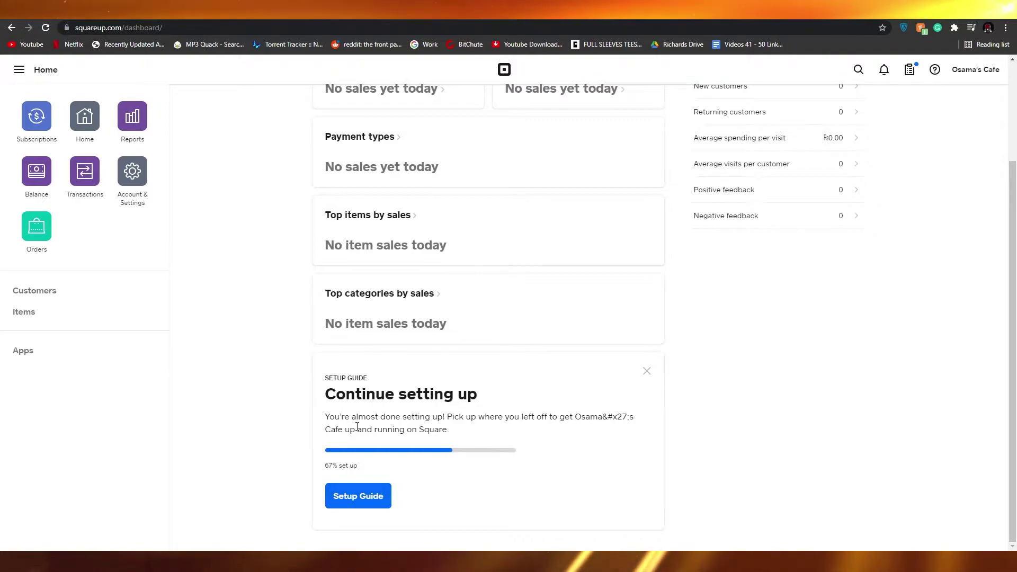
{"action": "double_click", "coordinate": [329, 465]}
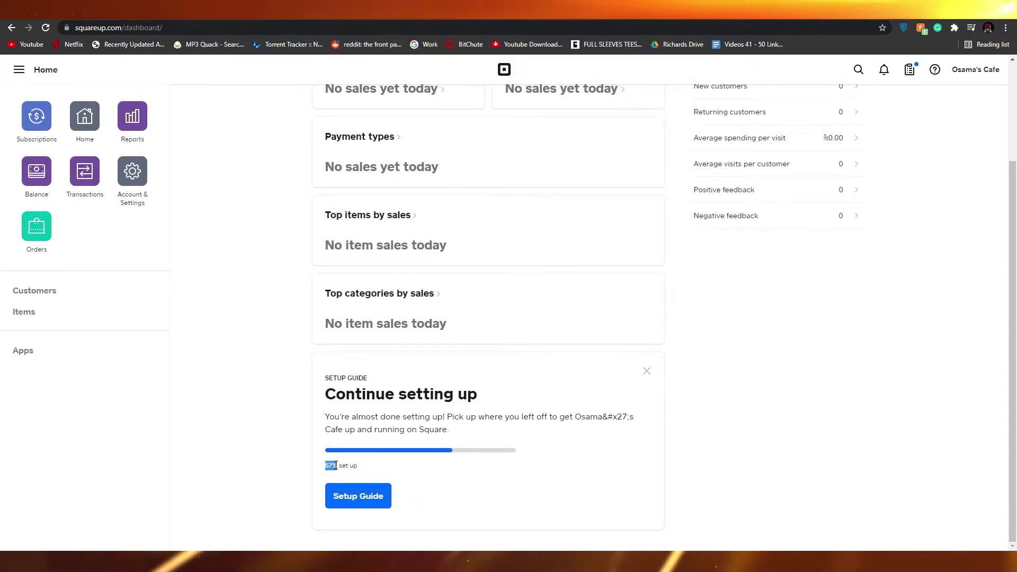
{"action": "left_click", "coordinate": [114, 240]}
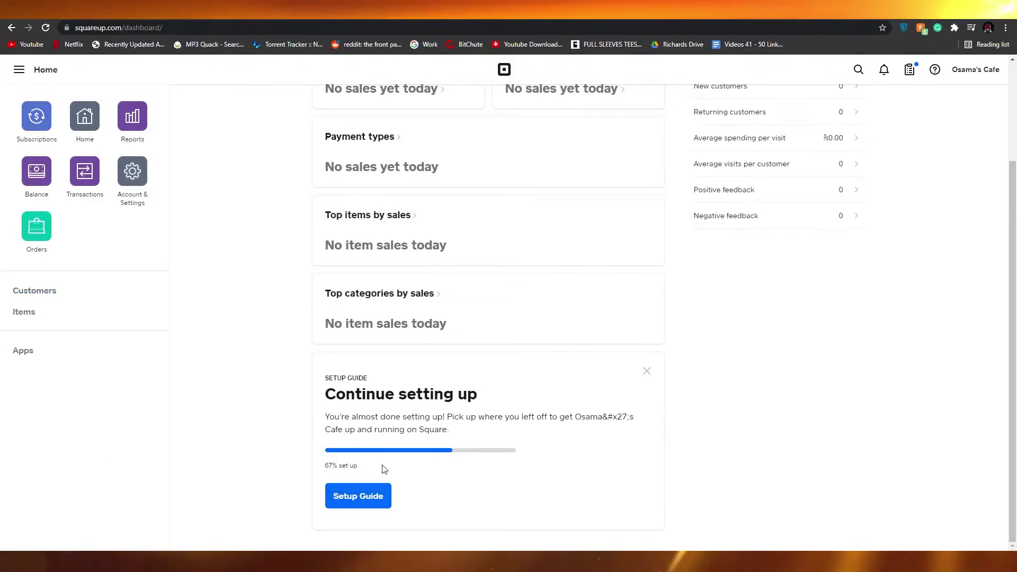
{"action": "scroll", "coordinate": [443, 432], "scroll_direction": "up", "scroll_amount": 1}
{"action": "scroll", "coordinate": [443, 430], "scroll_direction": "up", "scroll_amount": 2}
{"action": "scroll", "coordinate": [345, 495], "scroll_direction": "down", "scroll_amount": 2}
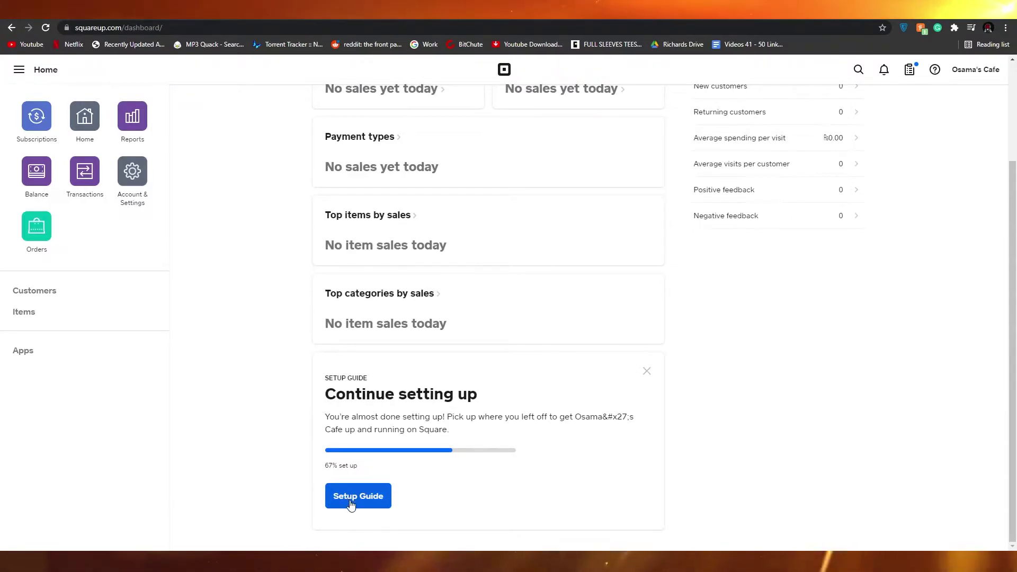
In the Setup Guide, expand and collapse 'Activate your account to take payments', then close the guide.
{"action": "left_click", "coordinate": [351, 501]}
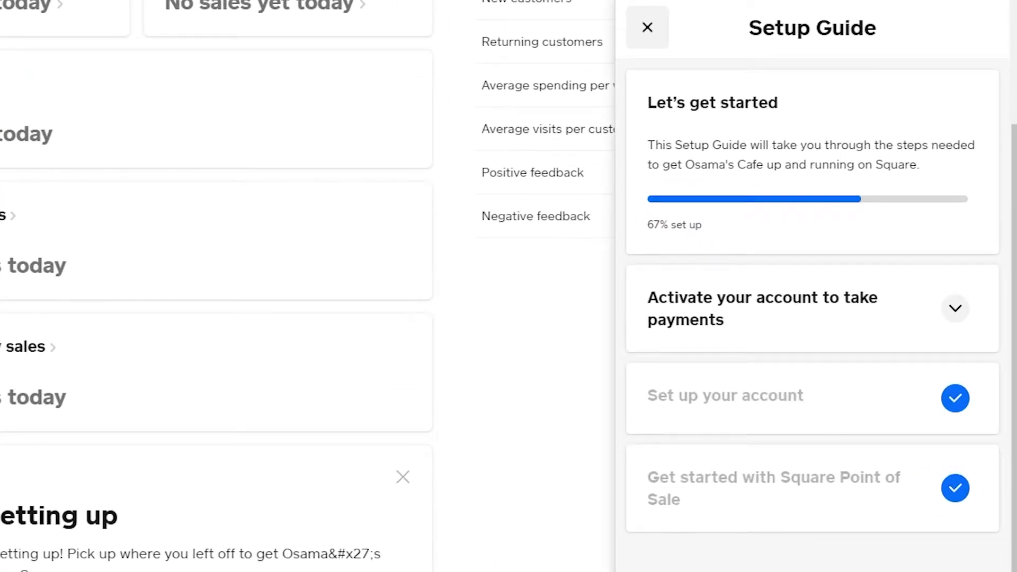
{"action": "left_click", "coordinate": [955, 312]}
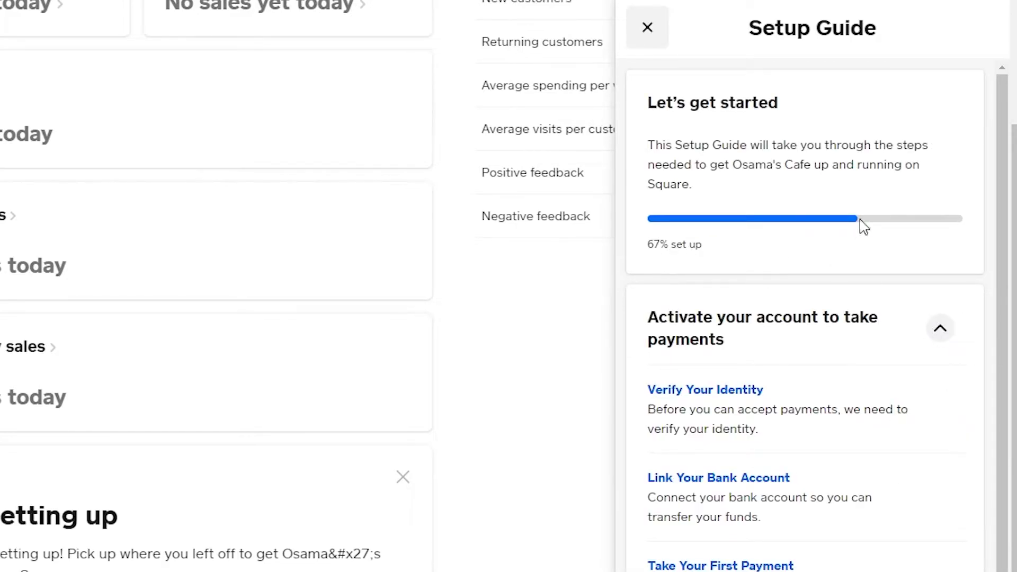
{"action": "left_click", "coordinate": [941, 329]}
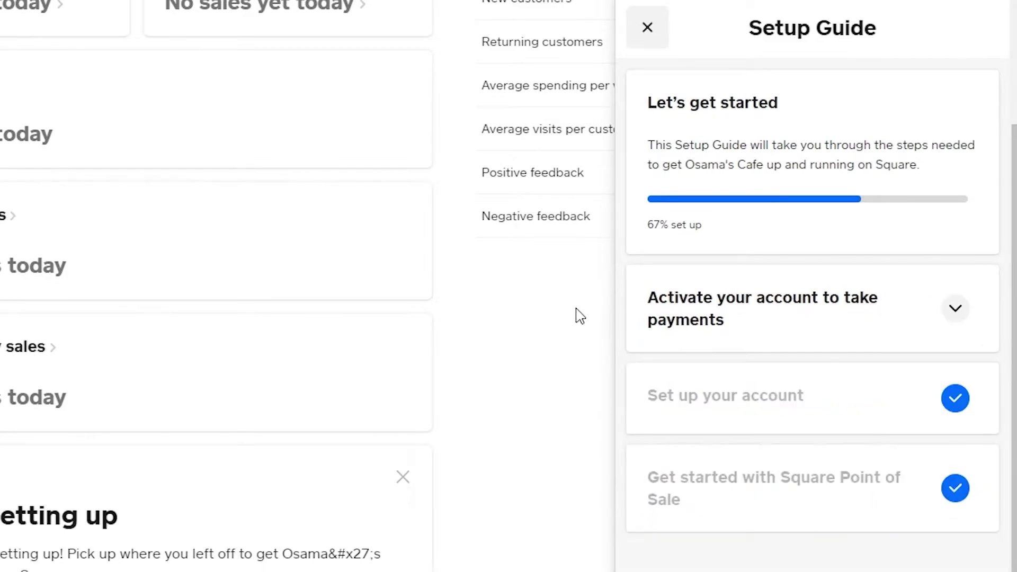
{"action": "left_click", "coordinate": [576, 313]}
{"action": "scroll", "coordinate": [450, 365], "scroll_direction": "up", "scroll_amount": 4}
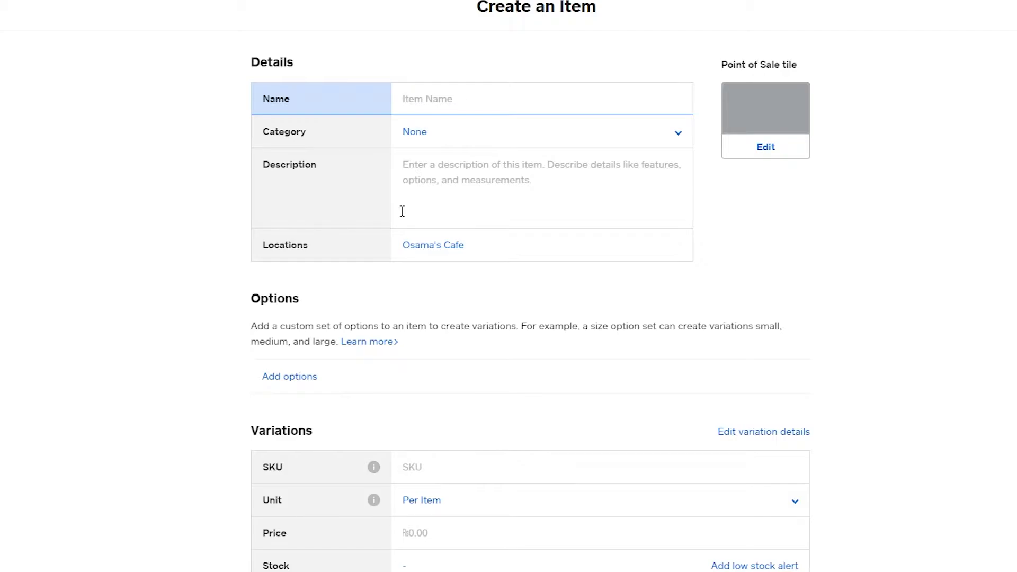
{"action": "scroll", "coordinate": [371, 233], "scroll_direction": "down", "scroll_amount": 3}
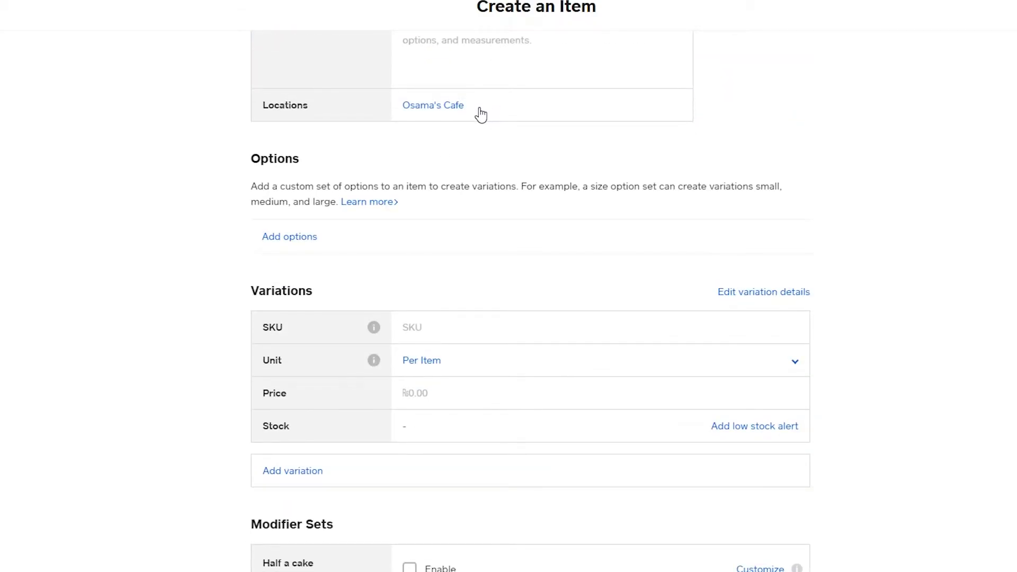
{"action": "scroll", "coordinate": [479, 116], "scroll_direction": "down", "scroll_amount": 3}
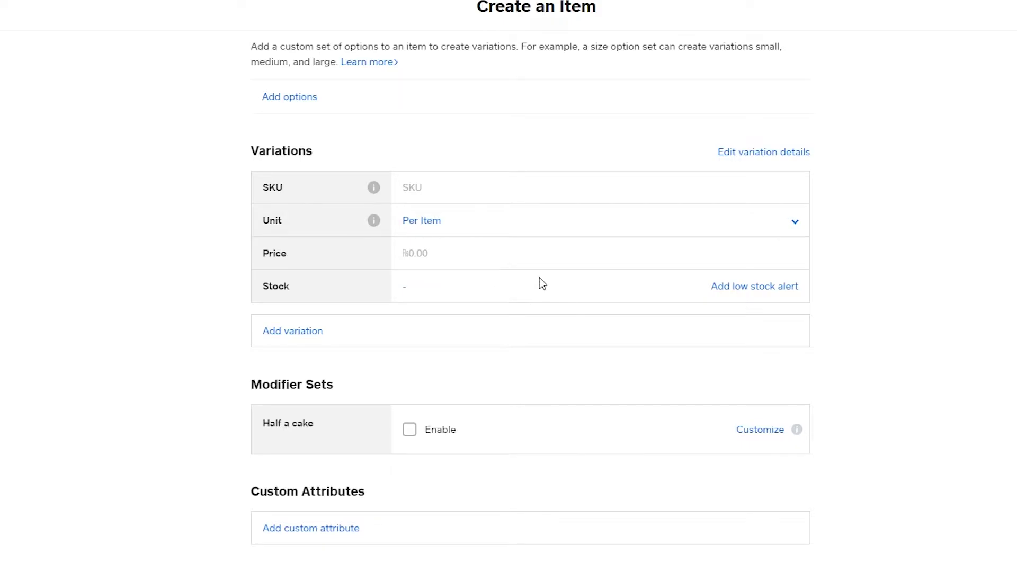
{"action": "scroll", "coordinate": [538, 284], "scroll_direction": "down", "scroll_amount": 2}
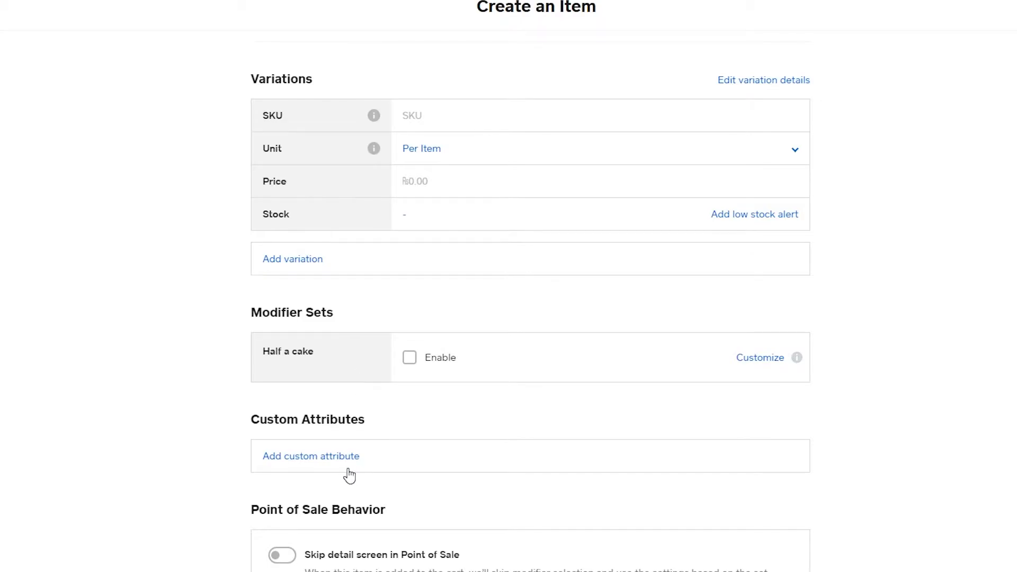
{"action": "scroll", "coordinate": [358, 539], "scroll_direction": "up", "scroll_amount": 3}
{"action": "scroll", "coordinate": [361, 538], "scroll_direction": "down", "scroll_amount": 3}
{"action": "scroll", "coordinate": [386, 472], "scroll_direction": "up", "scroll_amount": 1}
{"action": "scroll", "coordinate": [363, 504], "scroll_direction": "down", "scroll_amount": 1}
{"action": "scroll", "coordinate": [347, 527], "scroll_direction": "up", "scroll_amount": 5}
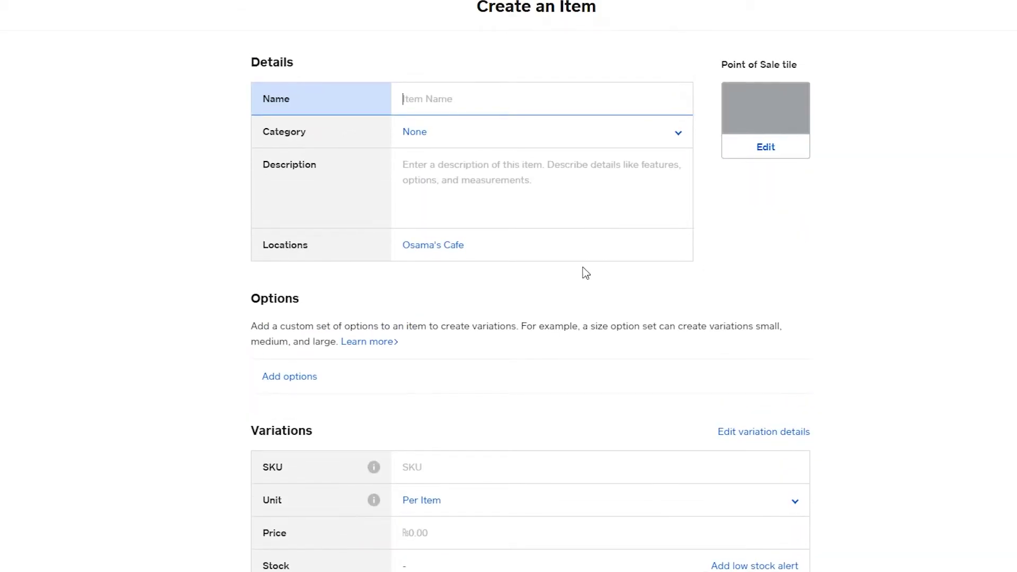
{"action": "scroll", "coordinate": [636, 268], "scroll_direction": "down", "scroll_amount": 1}
{"action": "scroll", "coordinate": [693, 260], "scroll_direction": "up", "scroll_amount": 1}
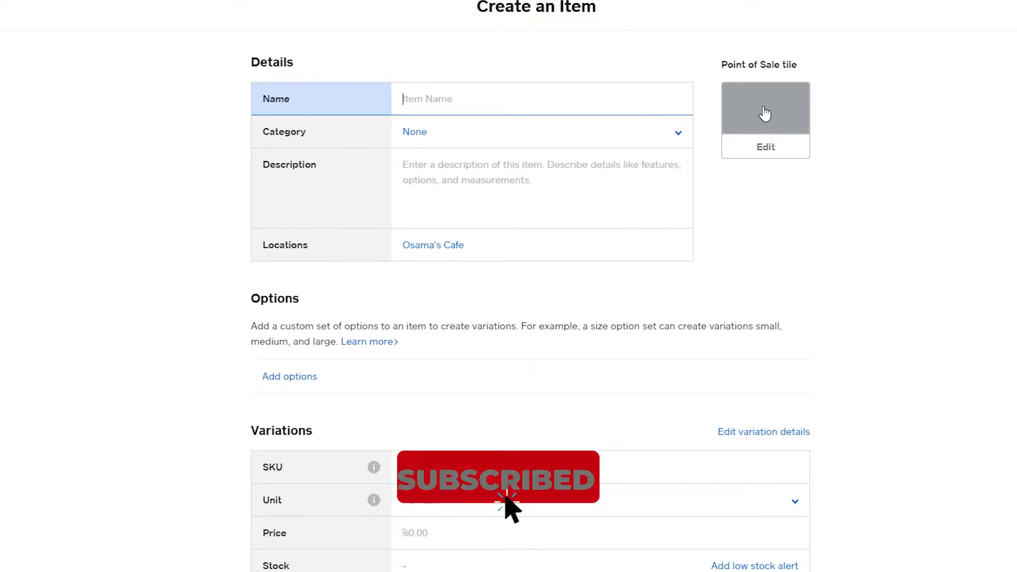
Review the new item's sale tile appearance, keeping it grey.
{"action": "left_click", "coordinate": [769, 154]}
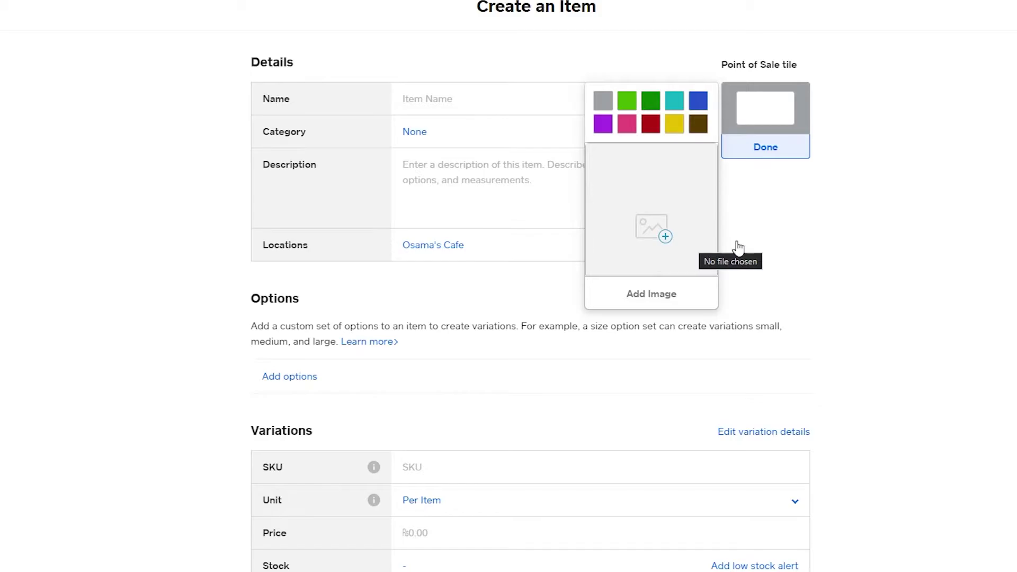
{"action": "left_click", "coordinate": [955, 245]}
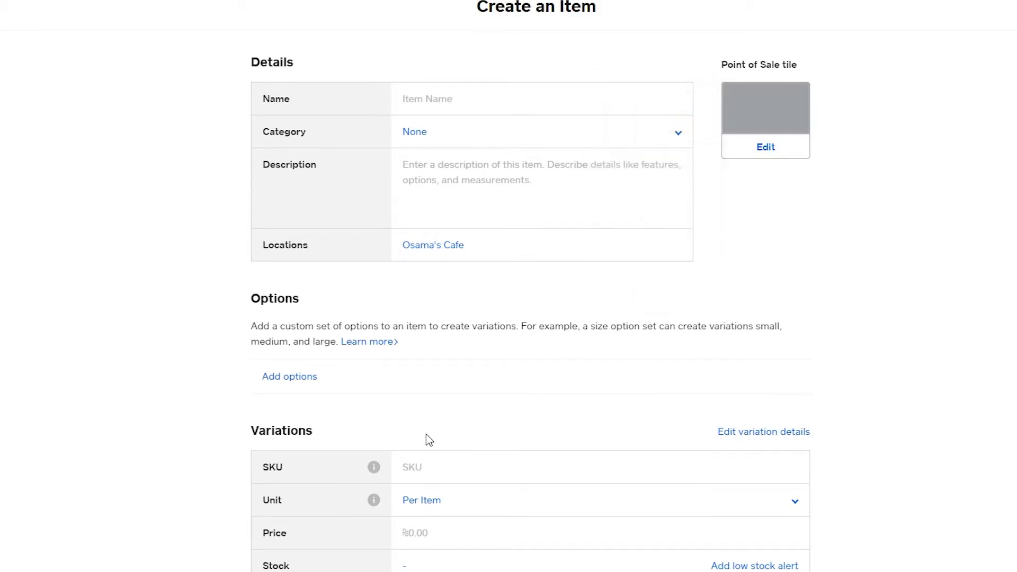
{"action": "scroll", "coordinate": [425, 438], "scroll_direction": "down", "scroll_amount": 6}
{"action": "scroll", "coordinate": [445, 340], "scroll_direction": "up", "scroll_amount": 6}
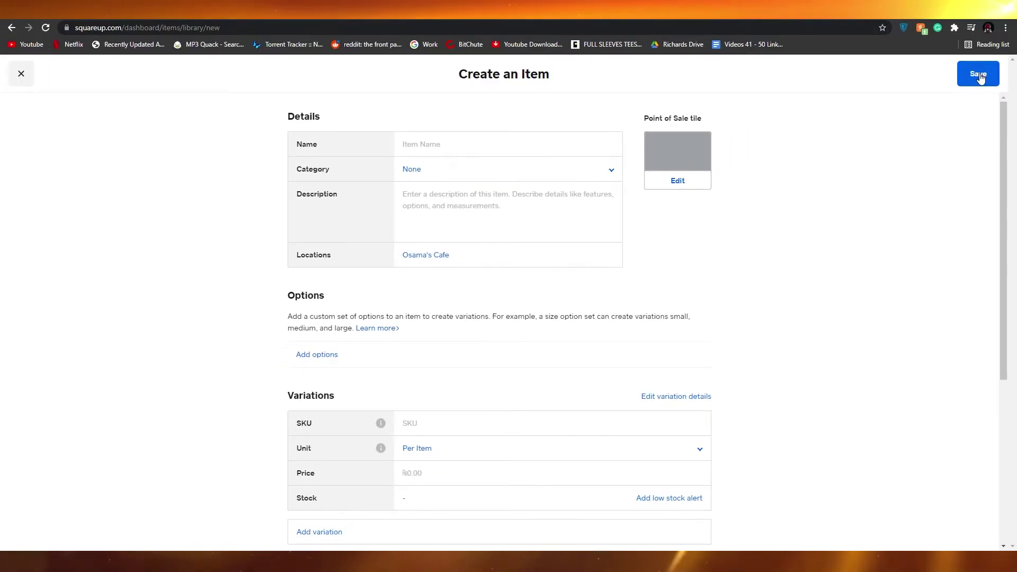
Discard the unsaved new item, view Chocolate cake, then go to Modifiers.
{"action": "left_click", "coordinate": [21, 86]}
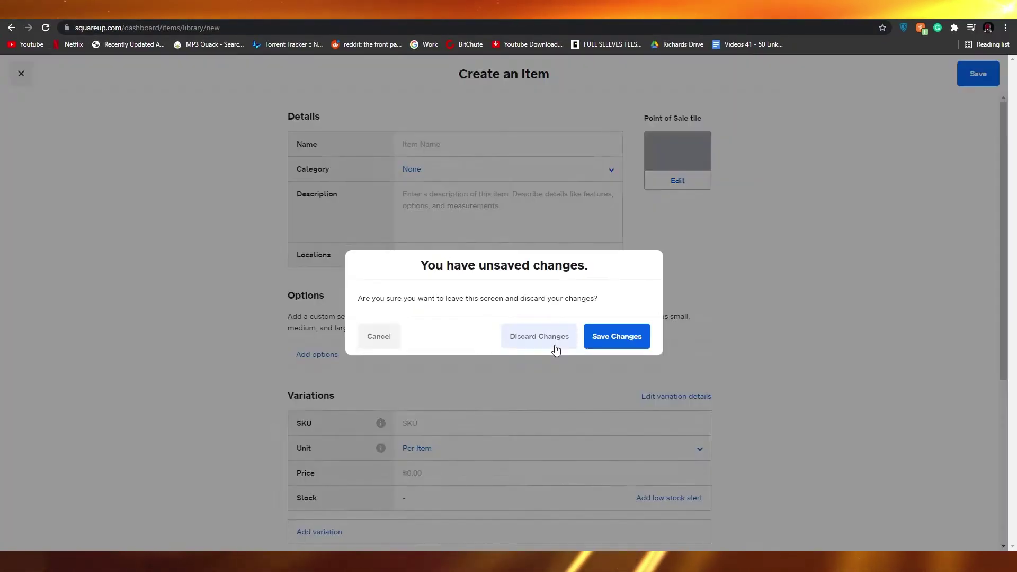
{"action": "left_click", "coordinate": [551, 345]}
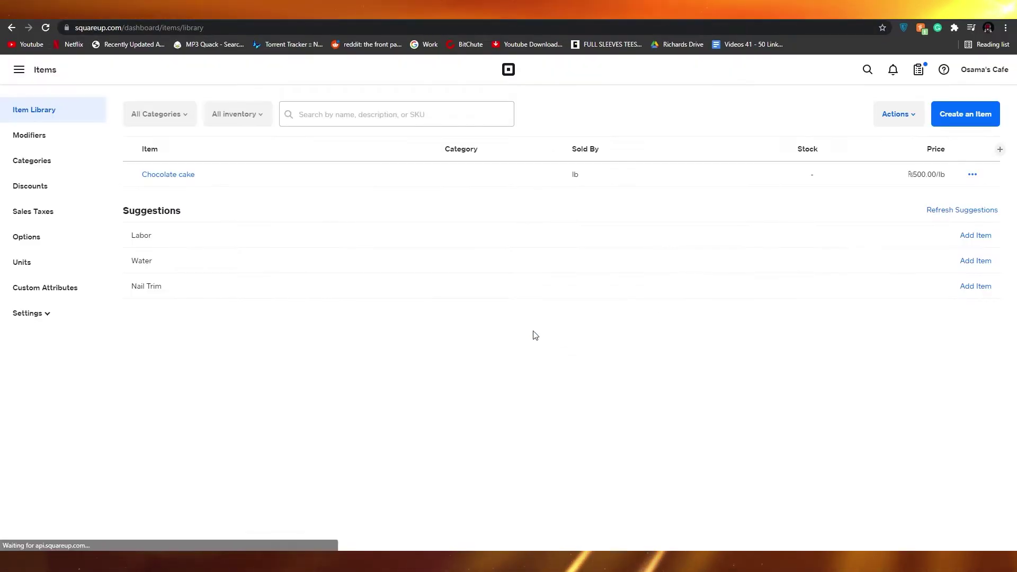
{"action": "left_click", "coordinate": [181, 185]}
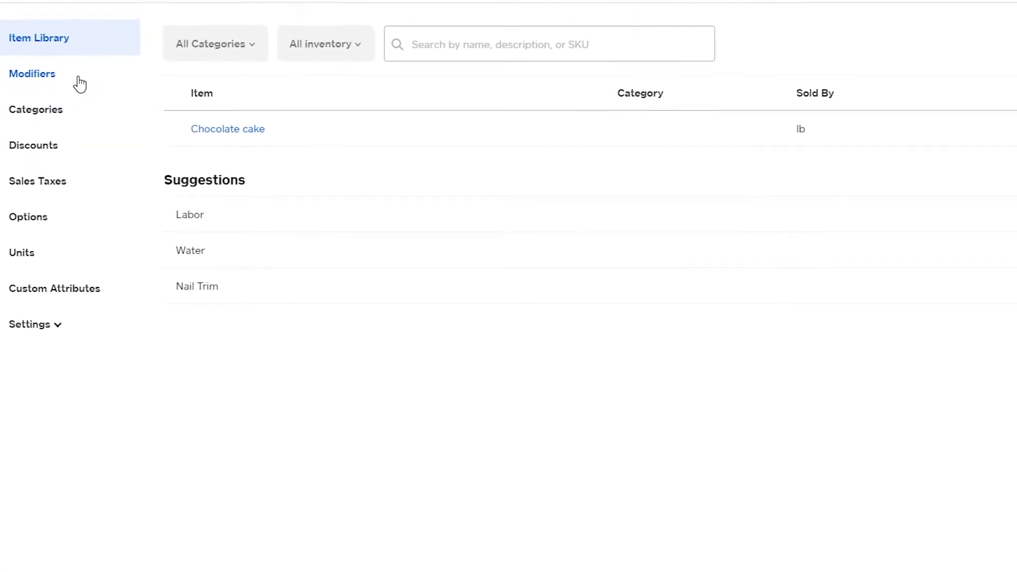
{"action": "left_click", "coordinate": [80, 84]}
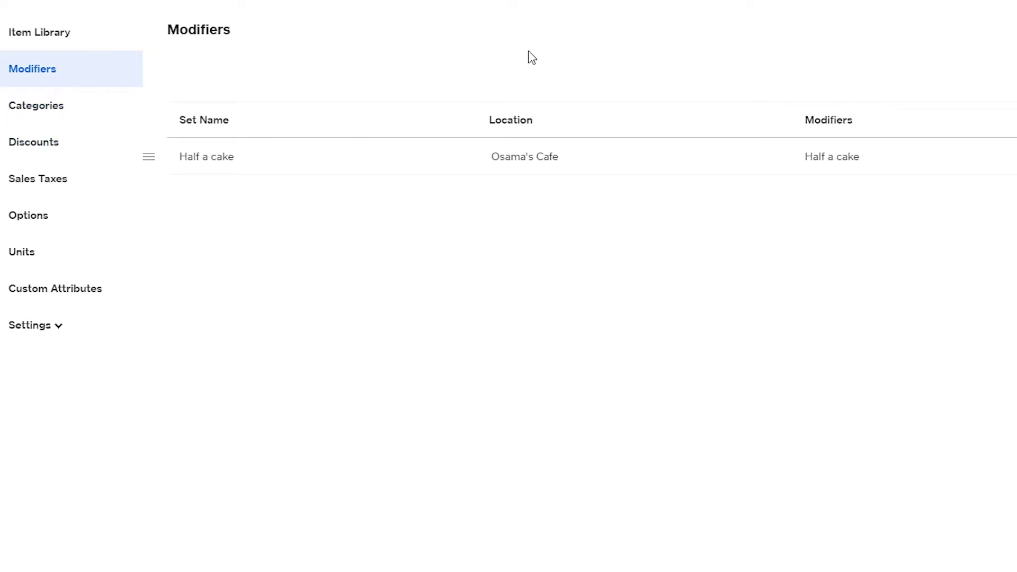
View the Bakery category, then the empty Discounts page.
{"action": "left_click", "coordinate": [1, 109]}
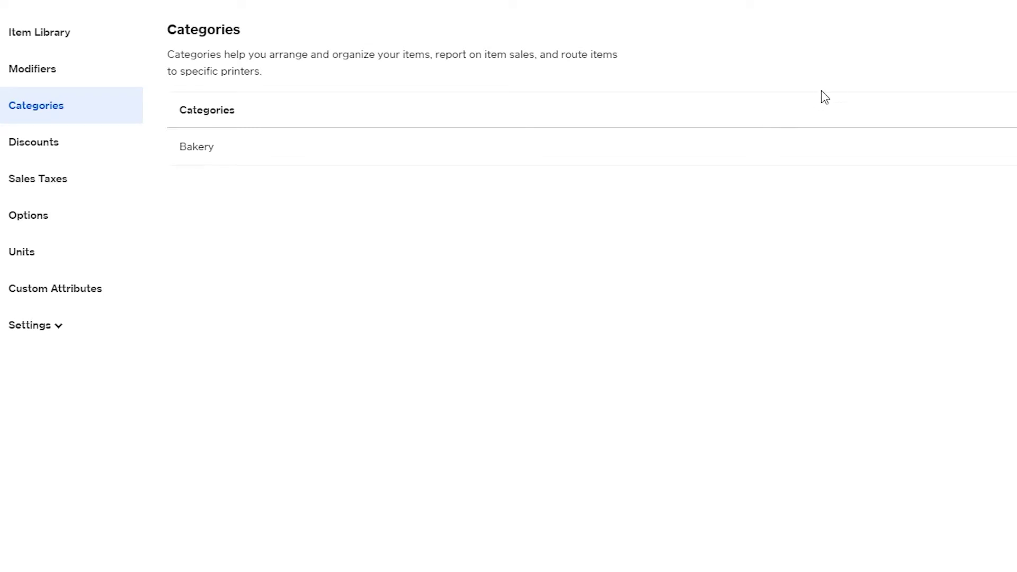
{"action": "left_click", "coordinate": [75, 156]}
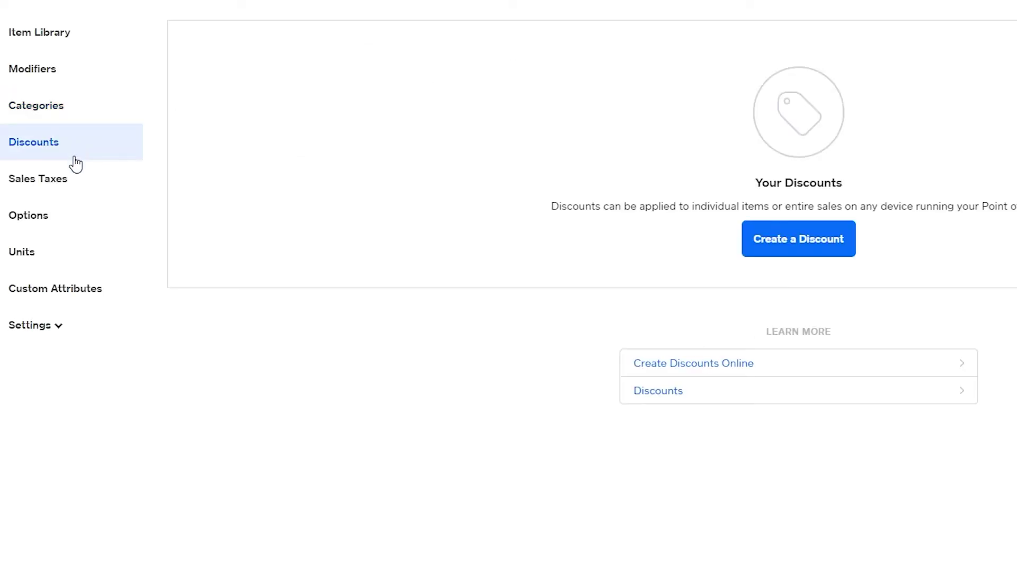
Check the Cake size option set and Pound (lb) unit, then expand Settings in the sidebar.
{"action": "left_click", "coordinate": [14, 186]}
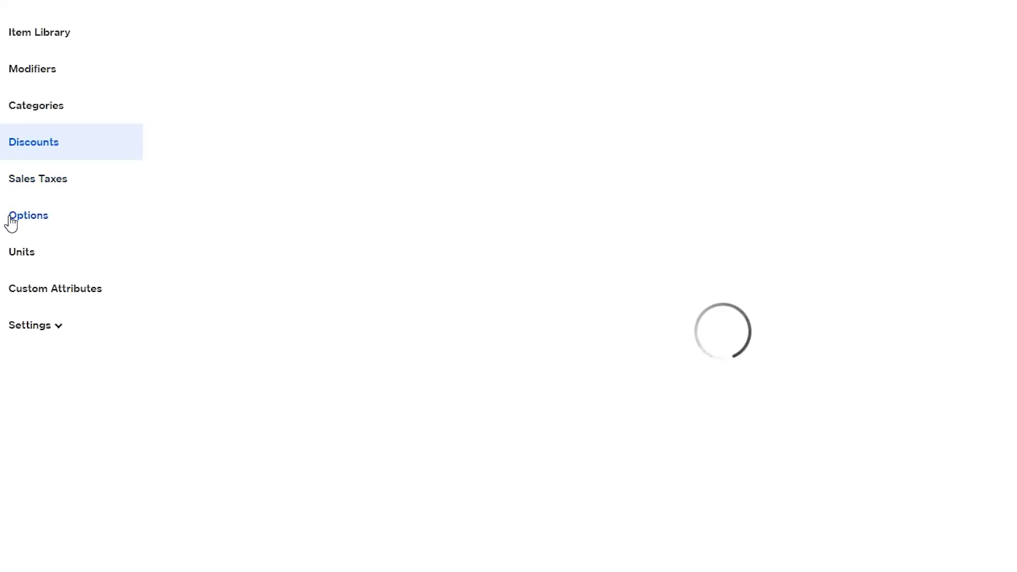
{"action": "left_click", "coordinate": [11, 218]}
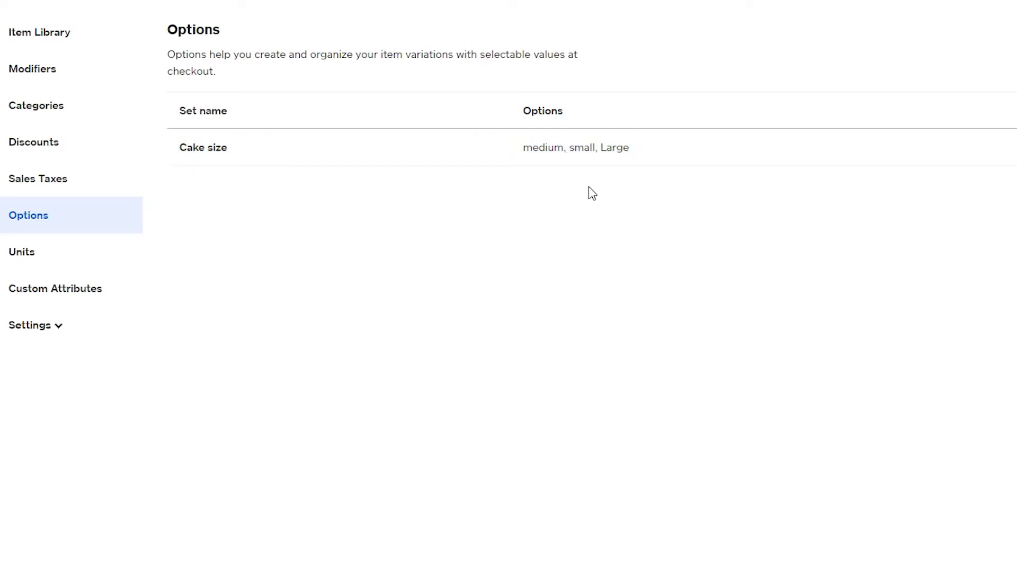
{"action": "left_click", "coordinate": [33, 257]}
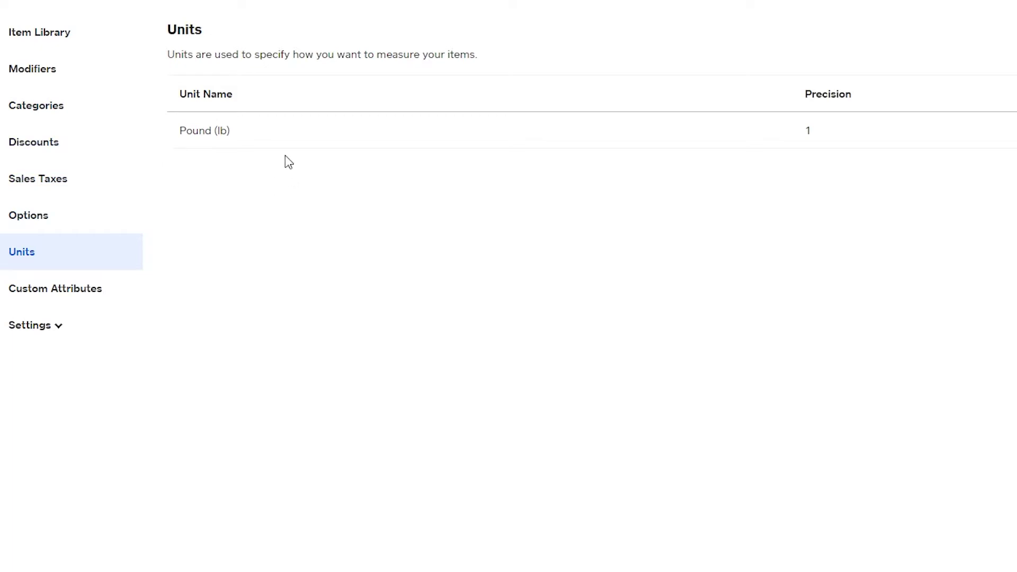
{"action": "left_click", "coordinate": [38, 331]}
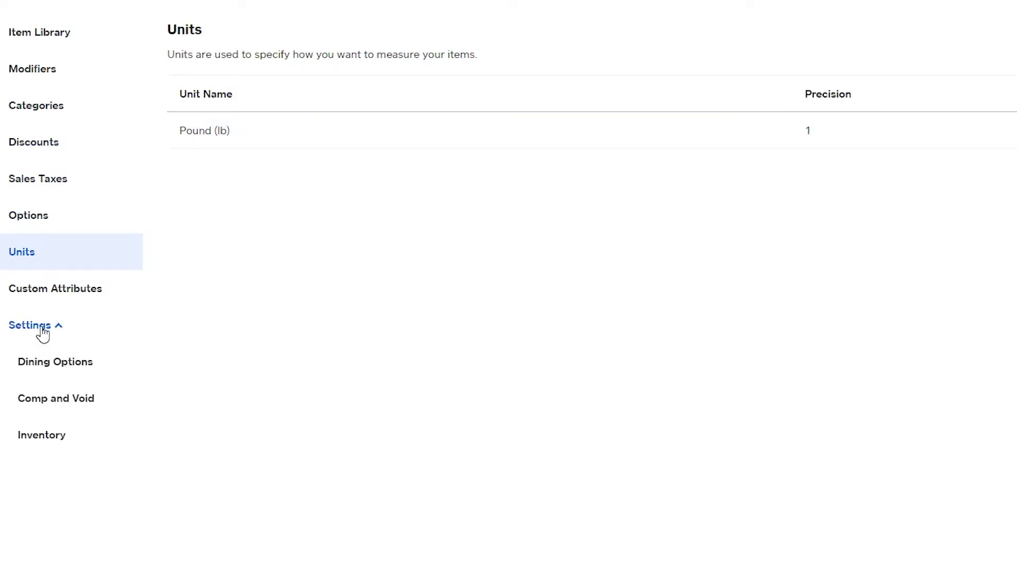
Step through Dining Options and Comp and Void to the Inventory settings.
{"action": "left_click", "coordinate": [56, 370]}
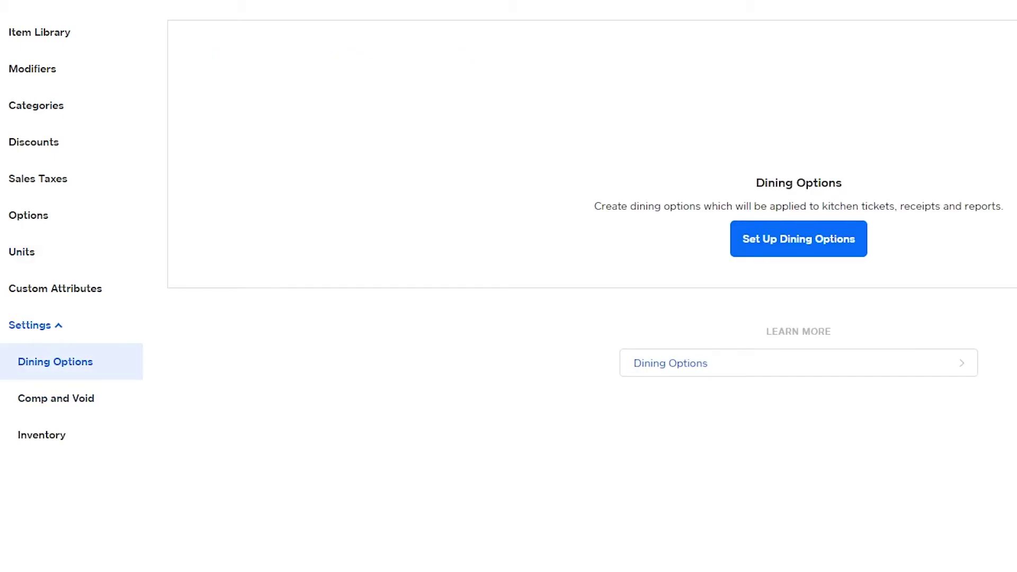
{"action": "left_click", "coordinate": [57, 400]}
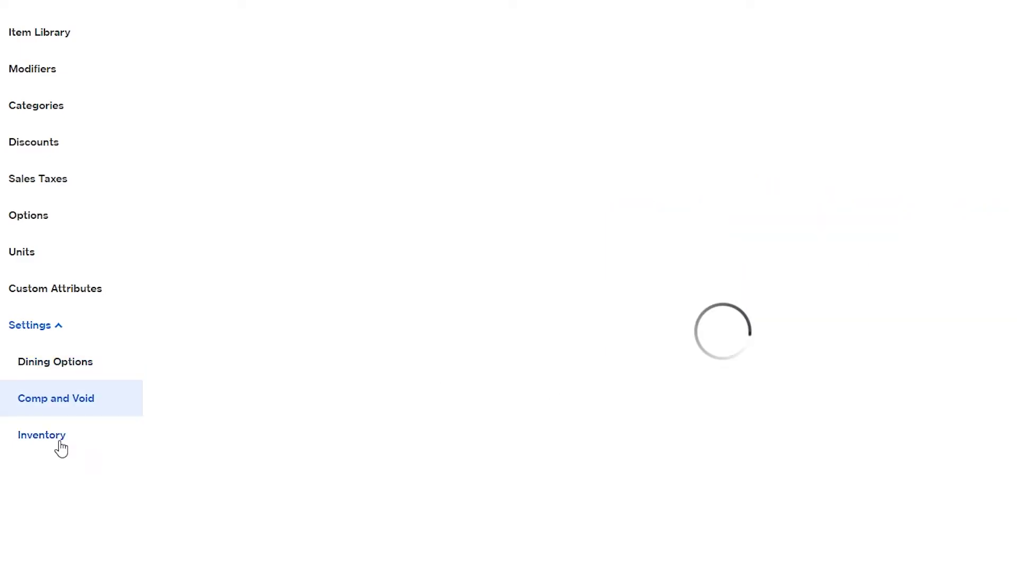
{"action": "left_click", "coordinate": [61, 448]}
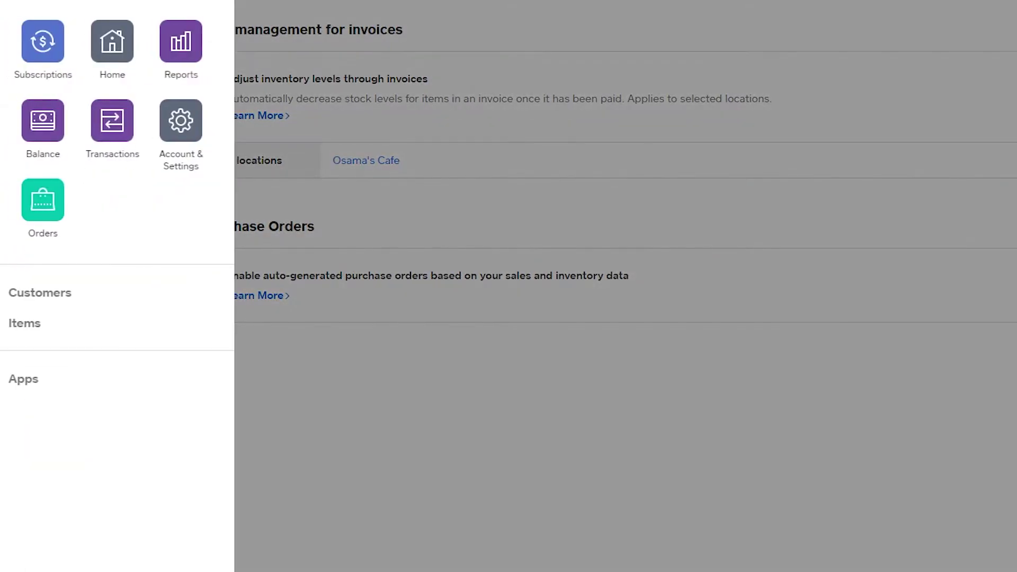
Choose Customers from the navigation drawer to view the one-customer Directory.
{"action": "left_click", "coordinate": [96, 49]}
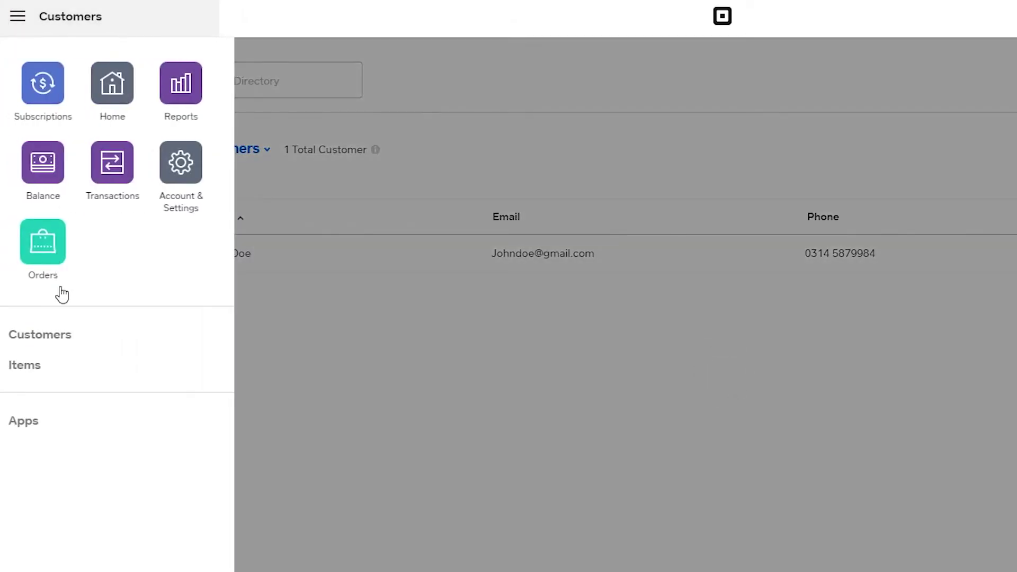
{"action": "left_click", "coordinate": [417, 231]}
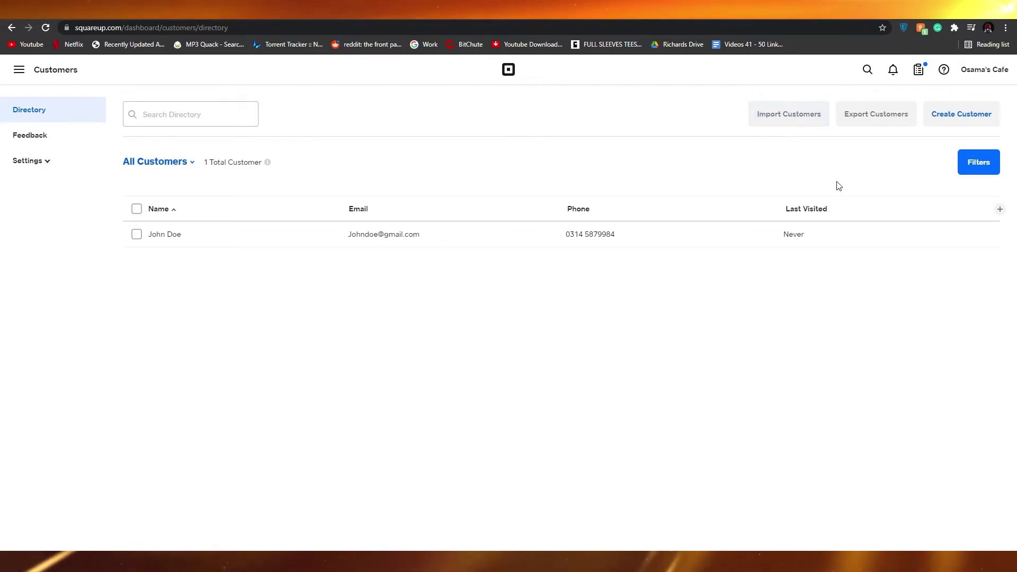
Start a blank Create Customer form and scroll through its fields.
{"action": "left_click", "coordinate": [947, 117]}
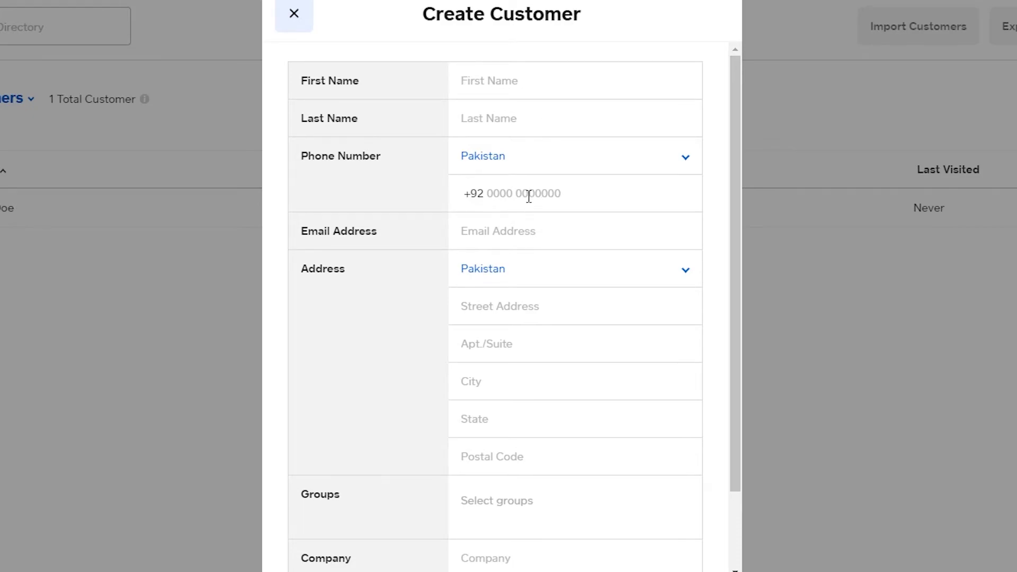
{"action": "scroll", "coordinate": [482, 260], "scroll_direction": "down", "scroll_amount": 2}
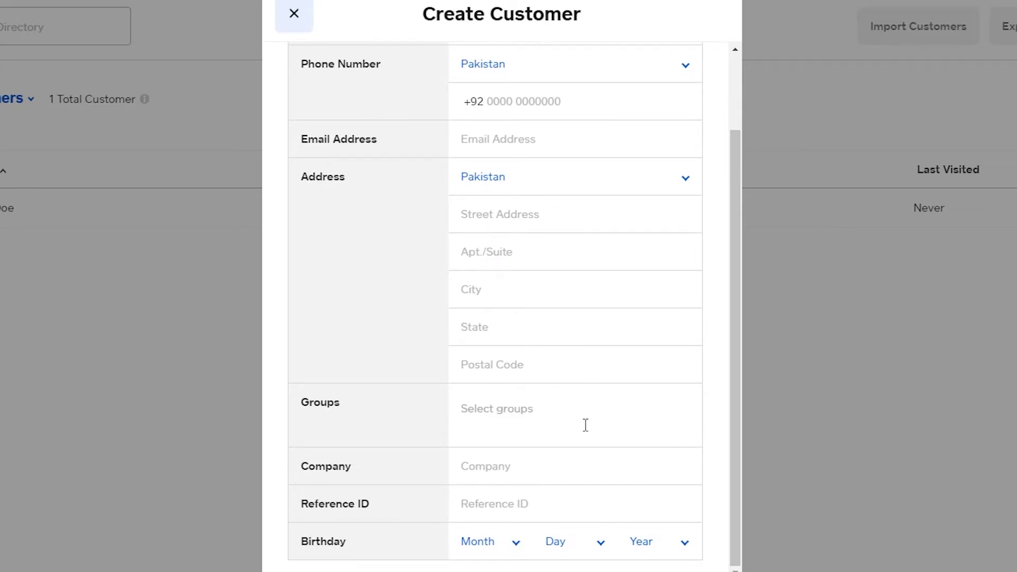
{"action": "scroll", "coordinate": [470, 436], "scroll_direction": "up", "scroll_amount": 2}
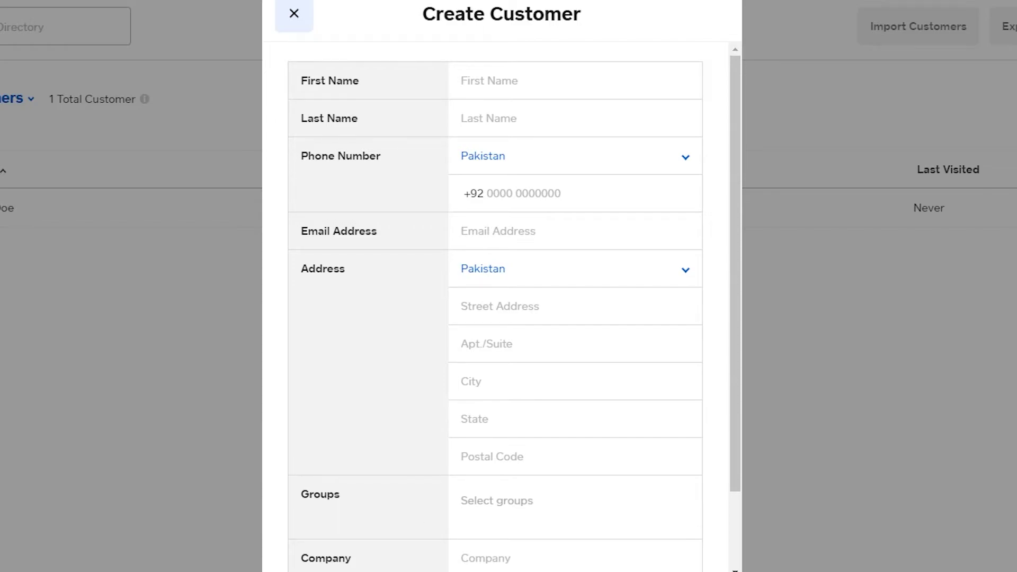
Close the Create Customer form unsaved and highlight the 67% setup figure on Home.
{"action": "left_click", "coordinate": [261, 211]}
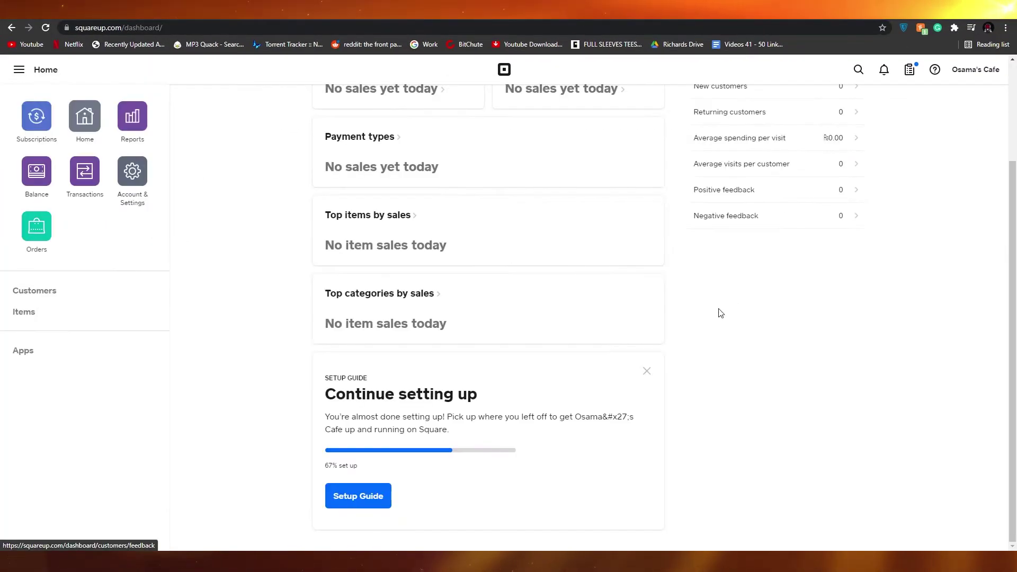
{"action": "left_click_drag", "start_coordinate": [324, 465], "coordinate": [339, 474]}
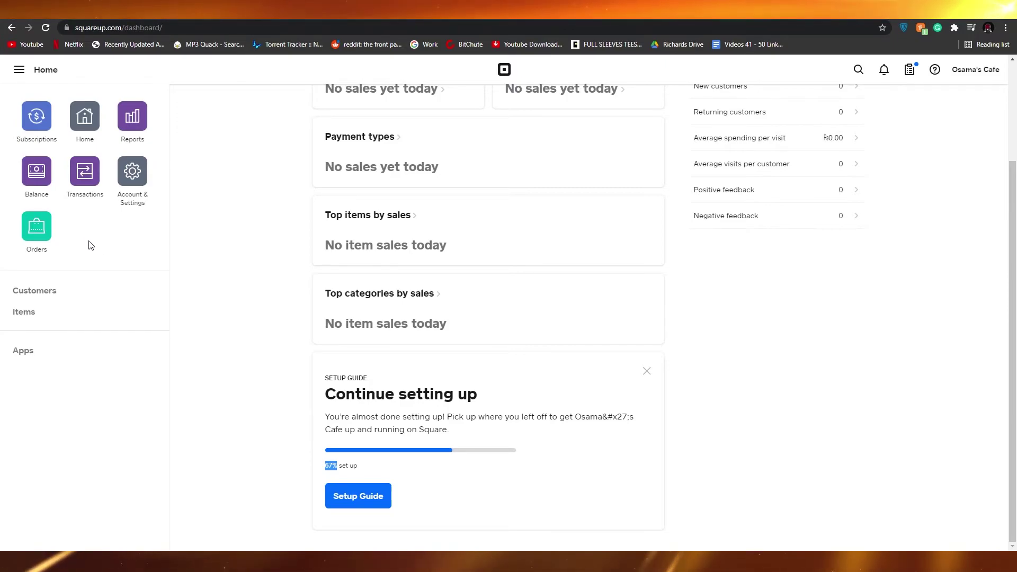
{"action": "left_click", "coordinate": [233, 180]}
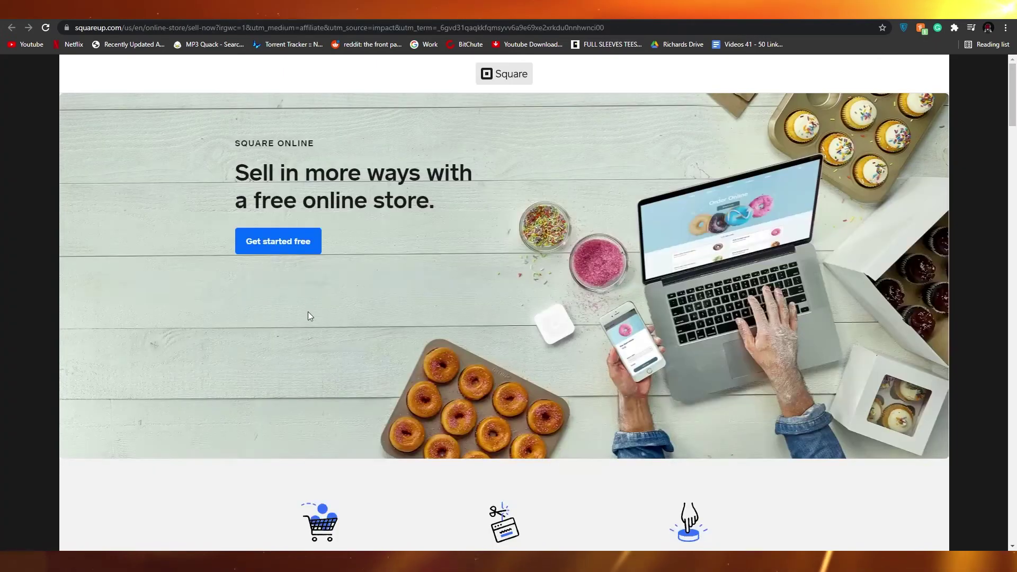
Scroll the free online store page past the site-builder preview to the appointments, retail and food ordering cards.
{"action": "scroll", "coordinate": [307, 313], "scroll_direction": "down", "scroll_amount": 5}
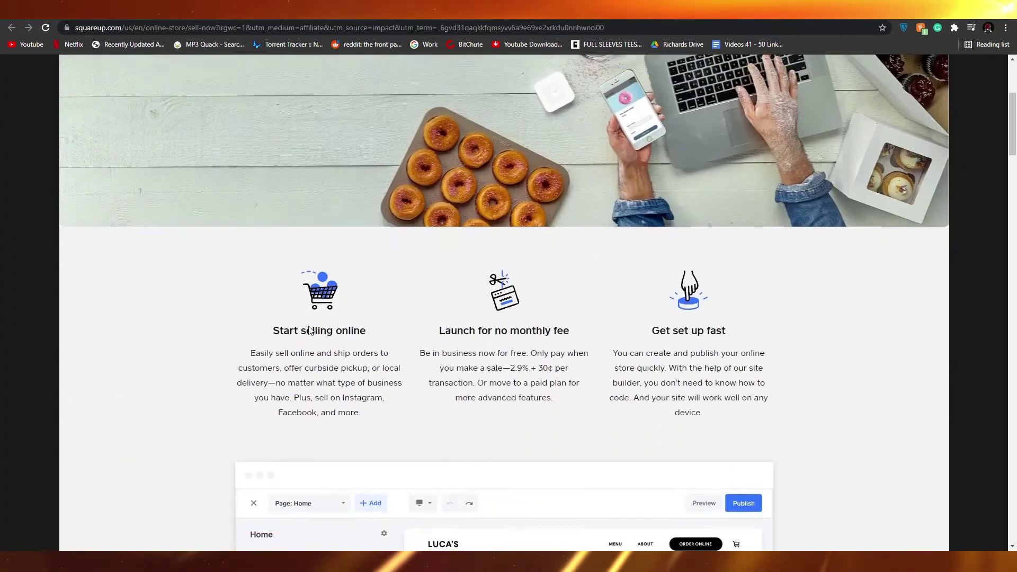
{"action": "scroll", "coordinate": [310, 330], "scroll_direction": "down", "scroll_amount": 5}
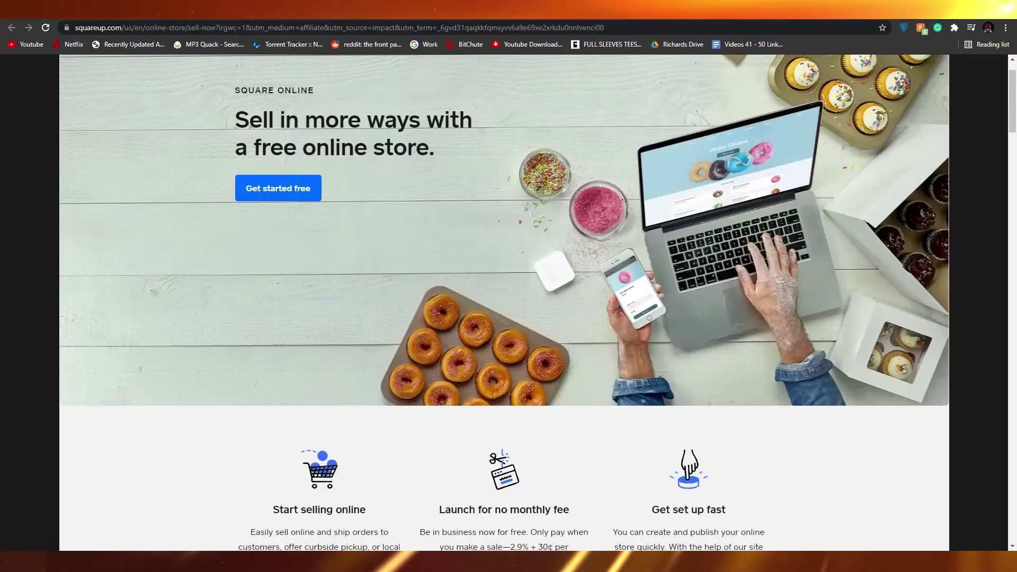
{"action": "scroll", "coordinate": [403, 272], "scroll_direction": "down", "scroll_amount": 3}
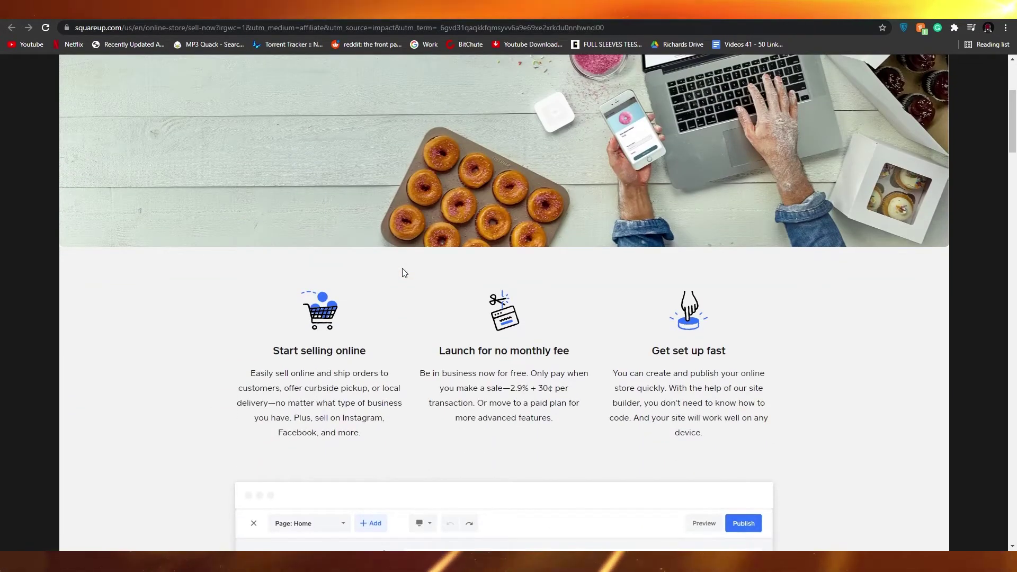
{"action": "scroll", "coordinate": [402, 268], "scroll_direction": "down", "scroll_amount": 3}
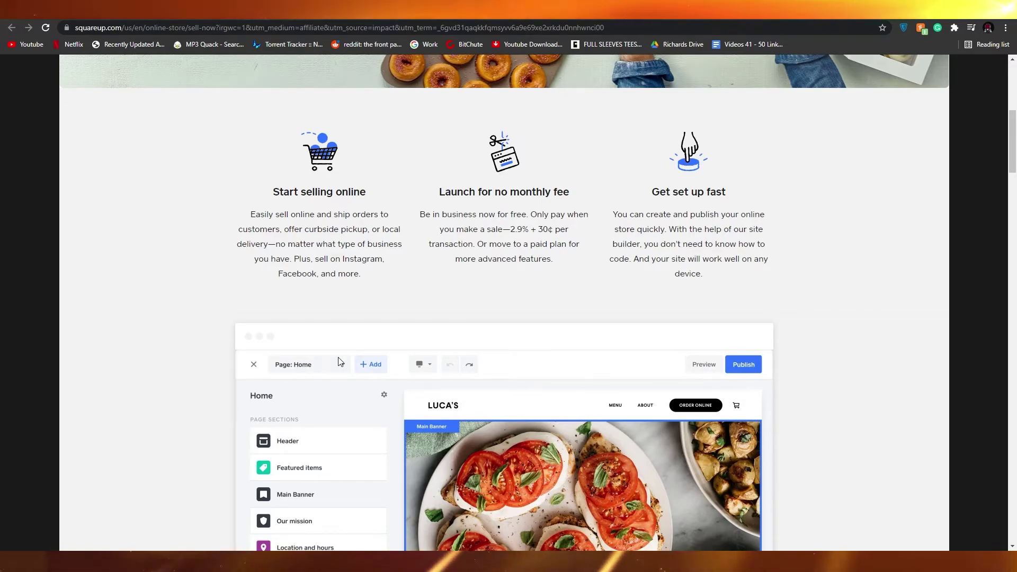
{"action": "scroll", "coordinate": [334, 368], "scroll_direction": "down", "scroll_amount": 6}
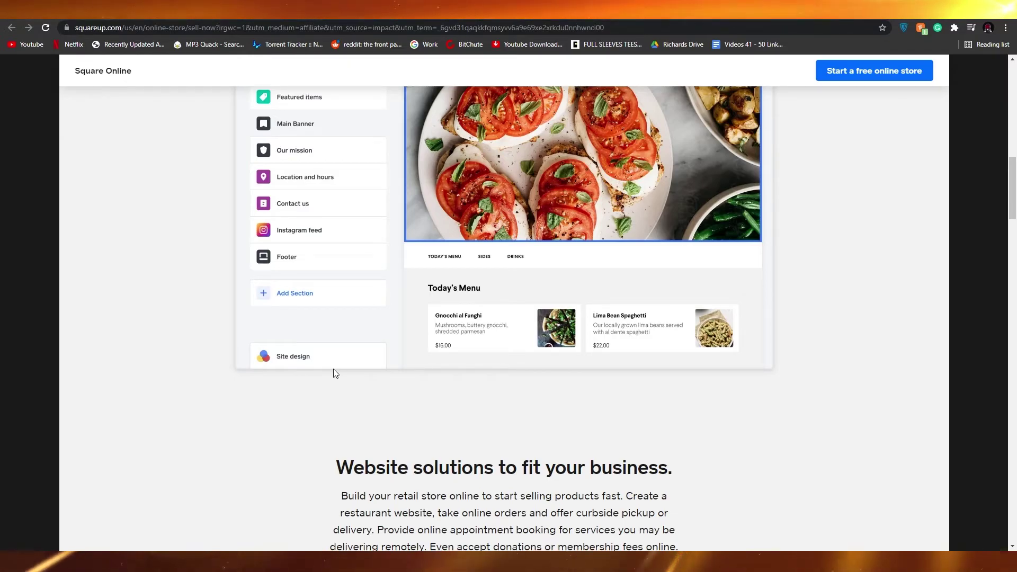
{"action": "scroll", "coordinate": [332, 371], "scroll_direction": "down", "scroll_amount": 2}
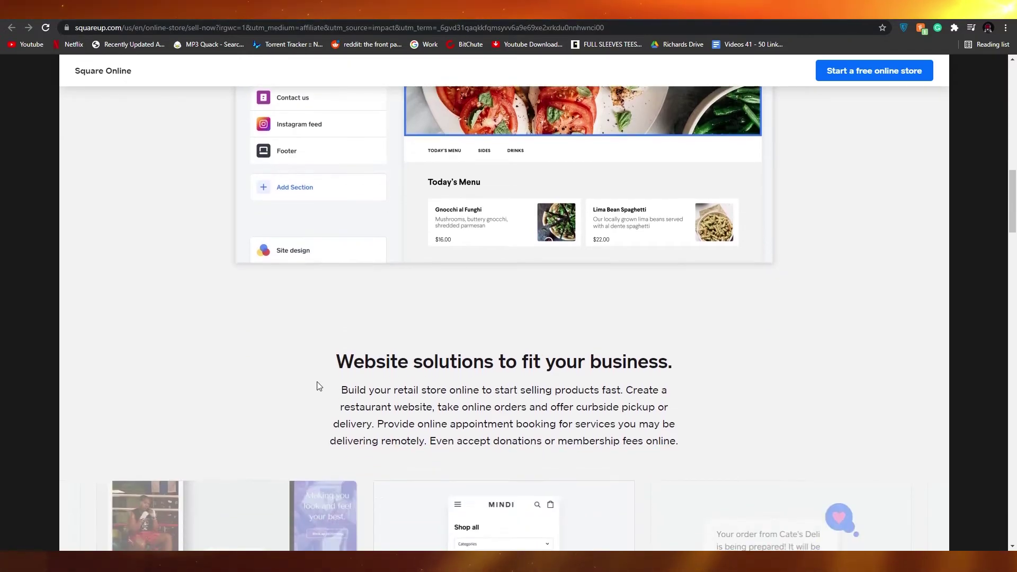
{"action": "scroll", "coordinate": [319, 386], "scroll_direction": "down", "scroll_amount": 6}
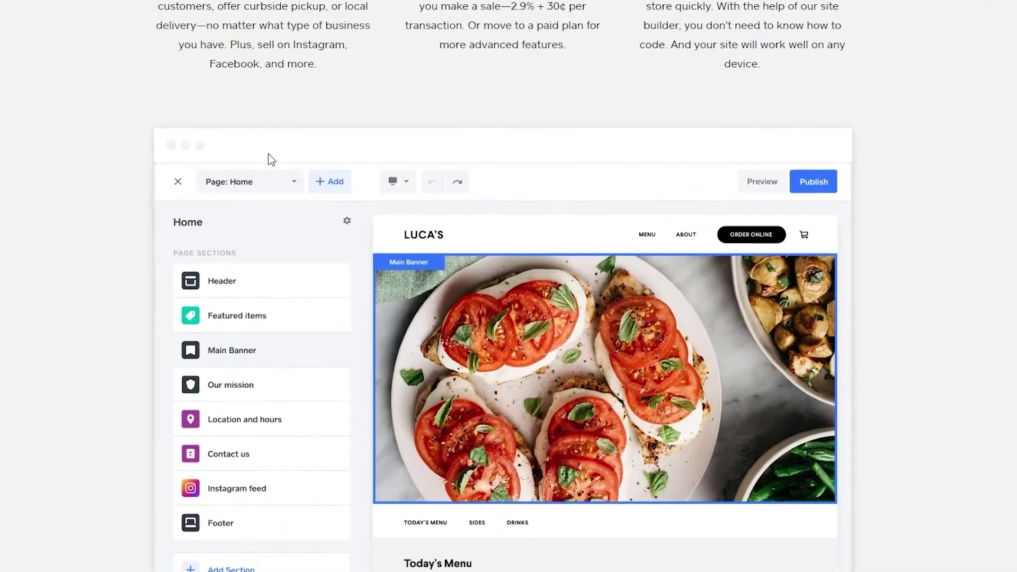
{"action": "scroll", "coordinate": [271, 159], "scroll_direction": "down", "scroll_amount": 2}
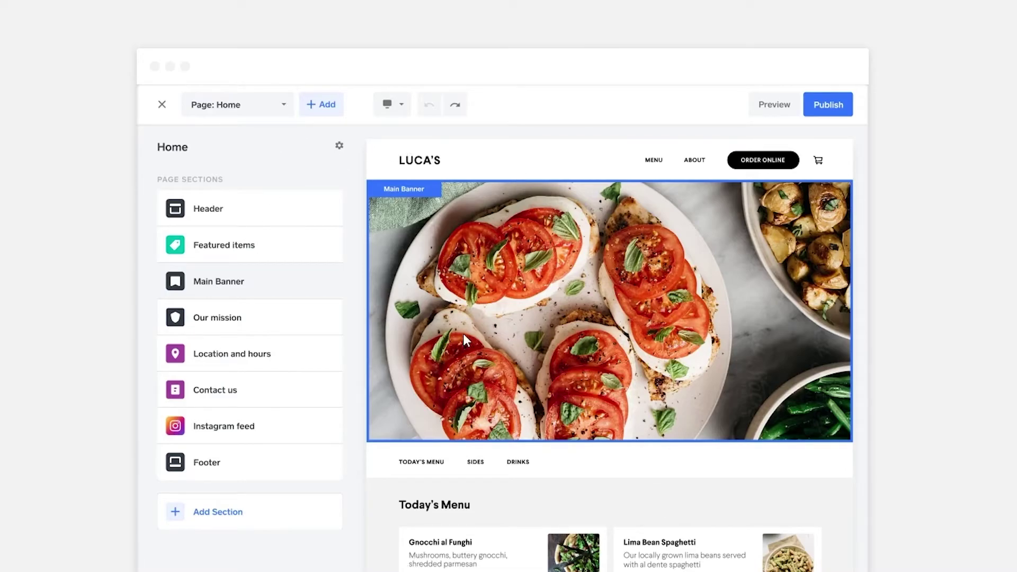
{"action": "scroll", "coordinate": [522, 312], "scroll_direction": "down", "scroll_amount": 2}
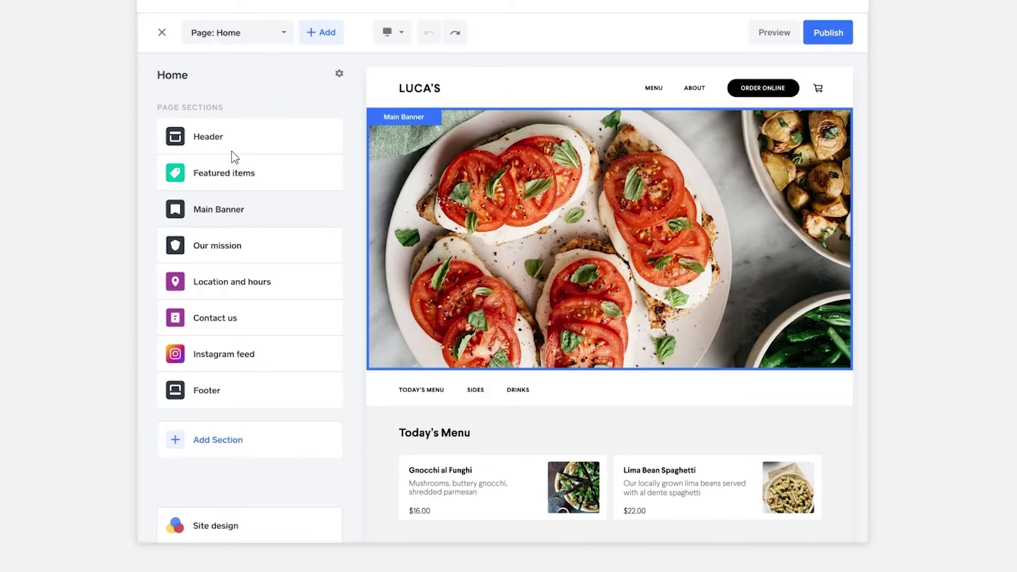
{"action": "scroll", "coordinate": [641, 504], "scroll_direction": "down", "scroll_amount": 20}
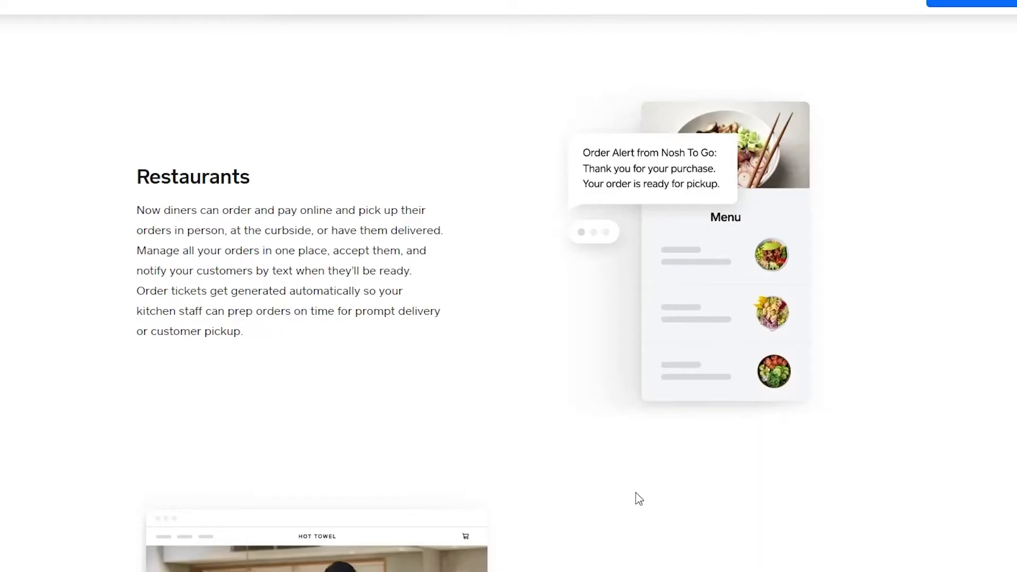
{"action": "scroll", "coordinate": [638, 498], "scroll_direction": "up", "scroll_amount": 8}
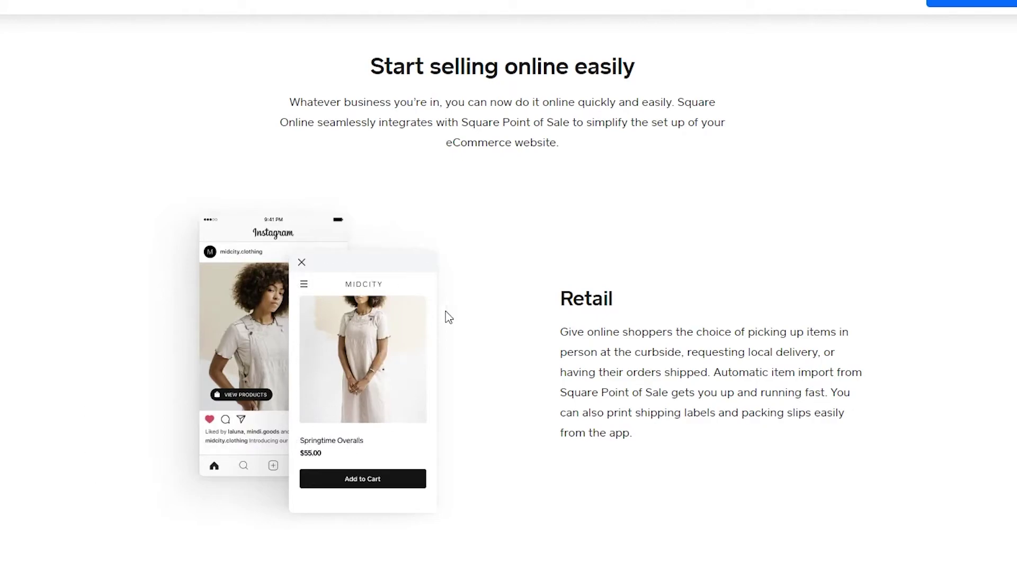
{"action": "scroll", "coordinate": [549, 223], "scroll_direction": "down", "scroll_amount": 15}
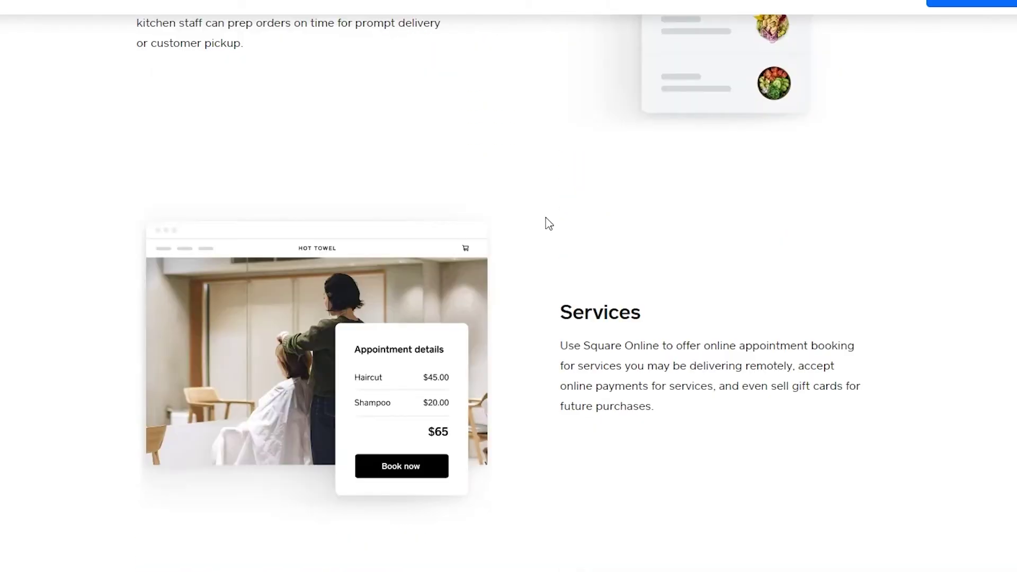
{"action": "scroll", "coordinate": [635, 334], "scroll_direction": "down", "scroll_amount": 4}
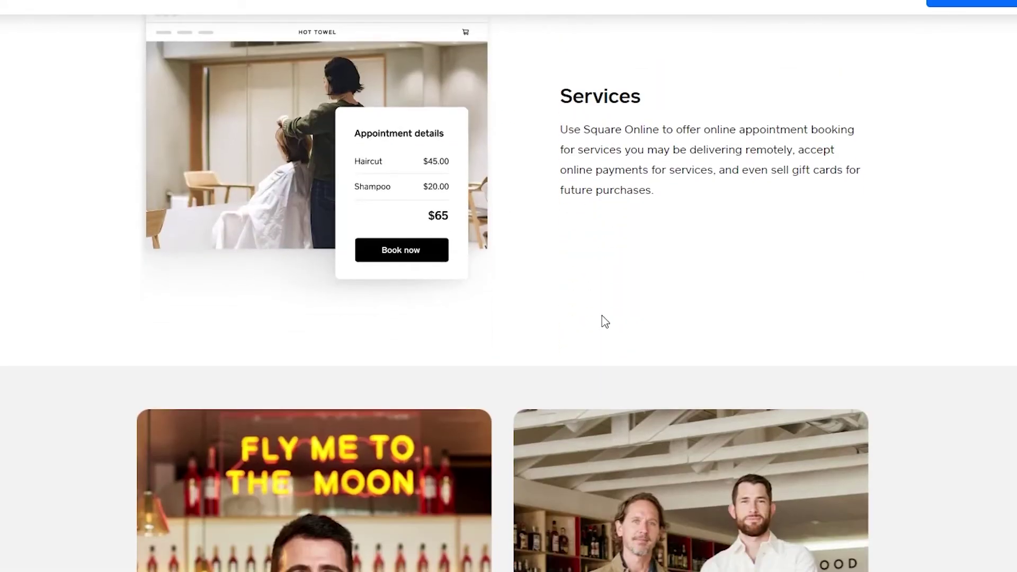
{"action": "scroll", "coordinate": [649, 76], "scroll_direction": "up", "scroll_amount": 2}
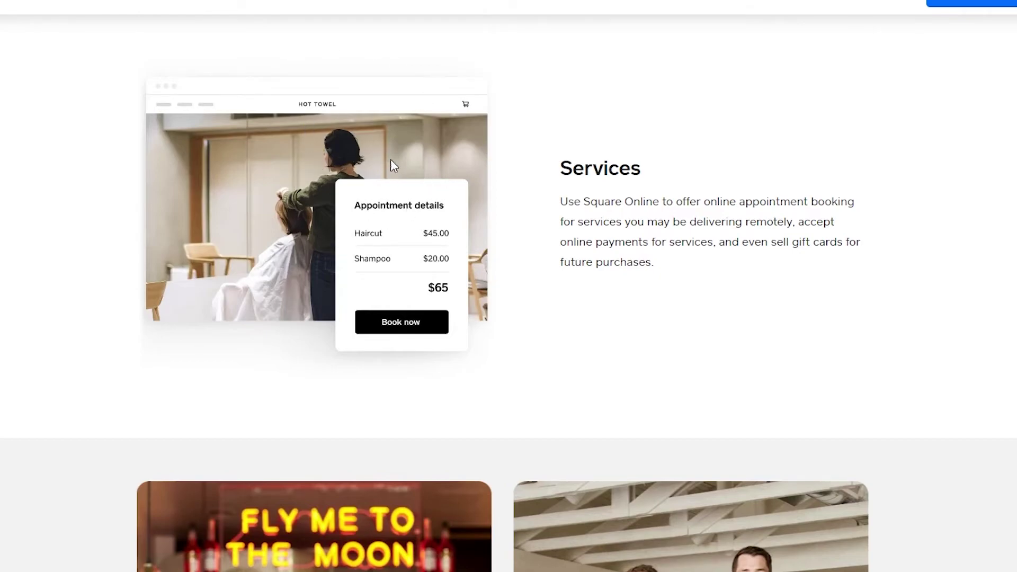
{"action": "scroll", "coordinate": [852, 100], "scroll_direction": "down", "scroll_amount": 2}
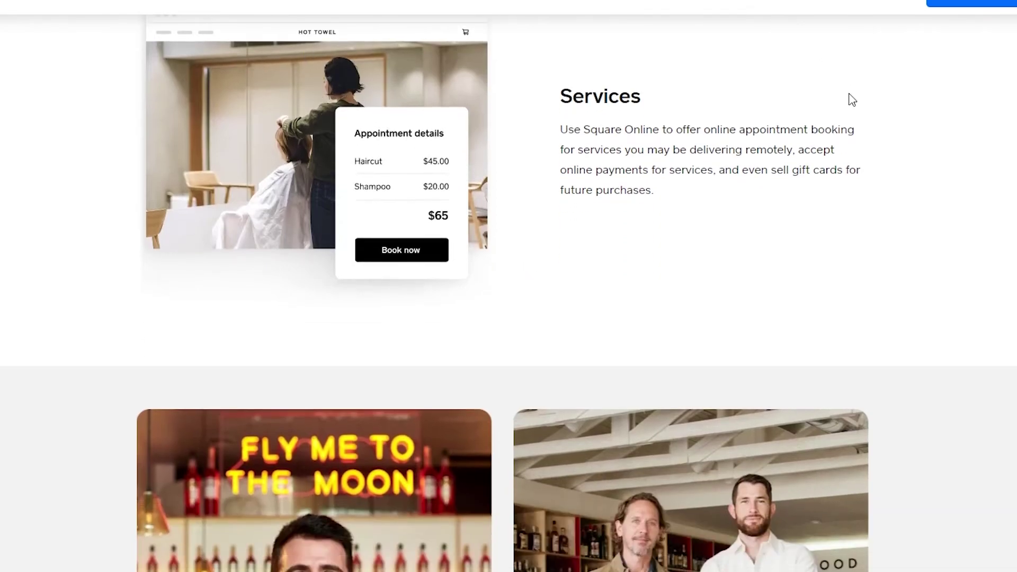
{"action": "scroll", "coordinate": [544, 135], "scroll_direction": "down", "scroll_amount": 10}
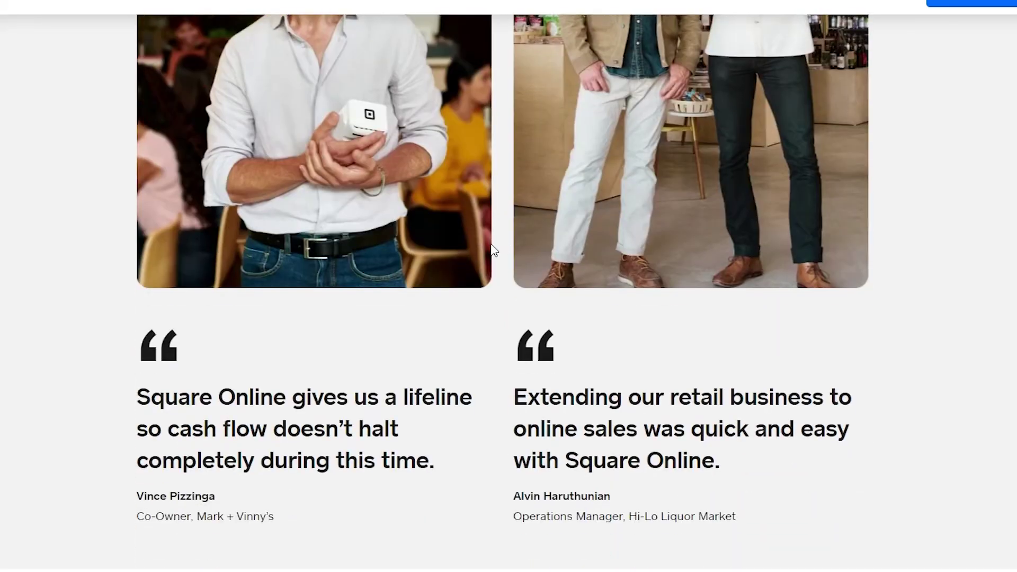
{"action": "scroll", "coordinate": [494, 249], "scroll_direction": "up", "scroll_amount": 3}
{"action": "scroll", "coordinate": [493, 249], "scroll_direction": "down", "scroll_amount": 2}
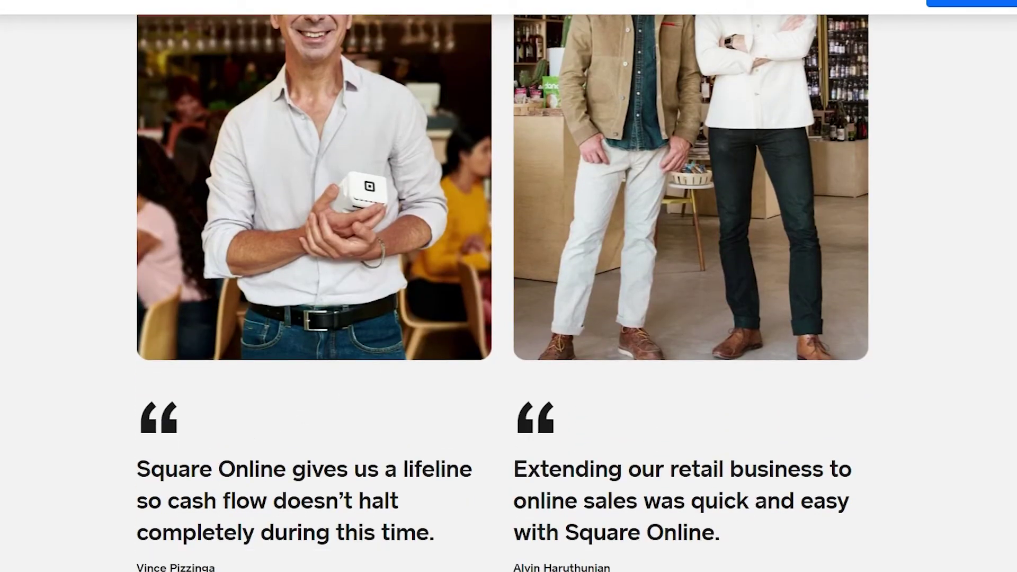
{"action": "scroll", "coordinate": [139, 494], "scroll_direction": "down", "scroll_amount": 2}
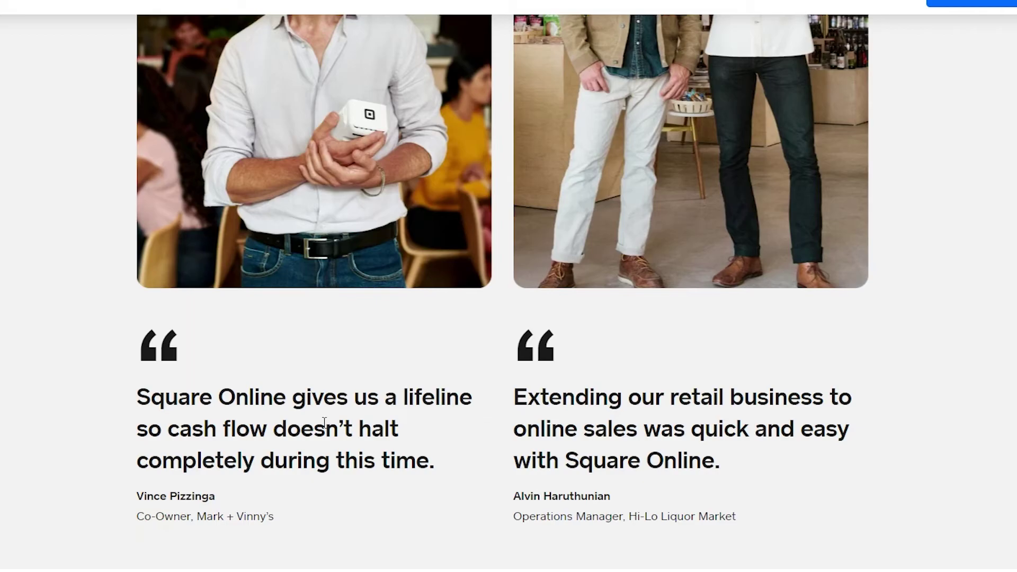
{"action": "scroll", "coordinate": [396, 500], "scroll_direction": "up", "scroll_amount": 3}
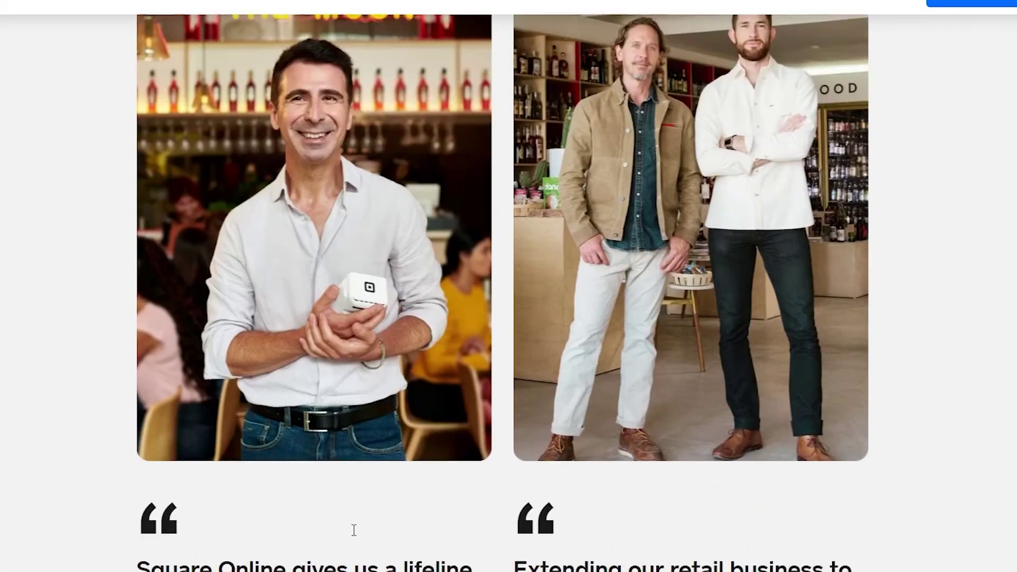
{"action": "scroll", "coordinate": [352, 527], "scroll_direction": "down", "scroll_amount": 3}
{"action": "scroll", "coordinate": [276, 354], "scroll_direction": "up", "scroll_amount": 5}
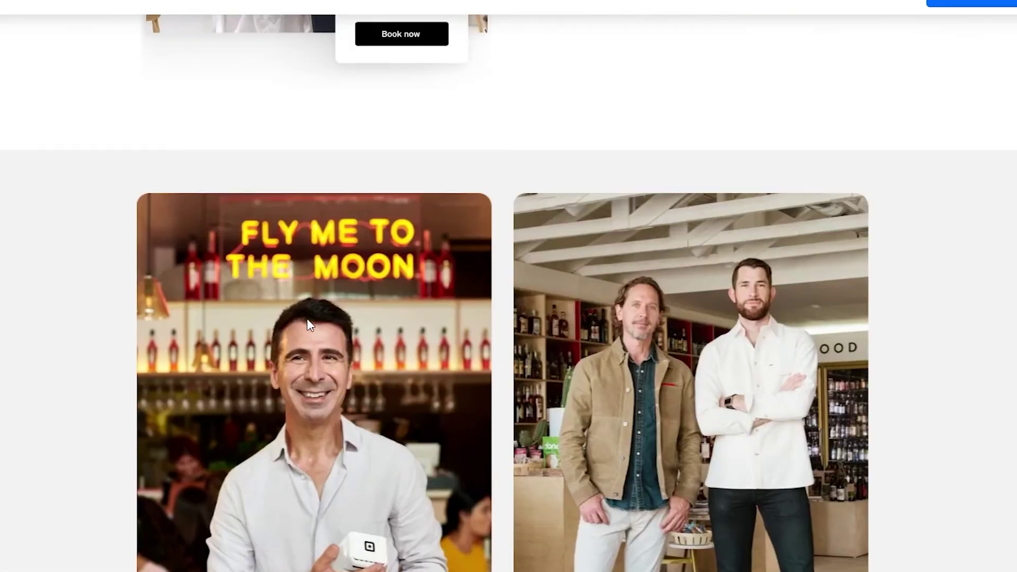
{"action": "scroll", "coordinate": [392, 346], "scroll_direction": "down", "scroll_amount": 6}
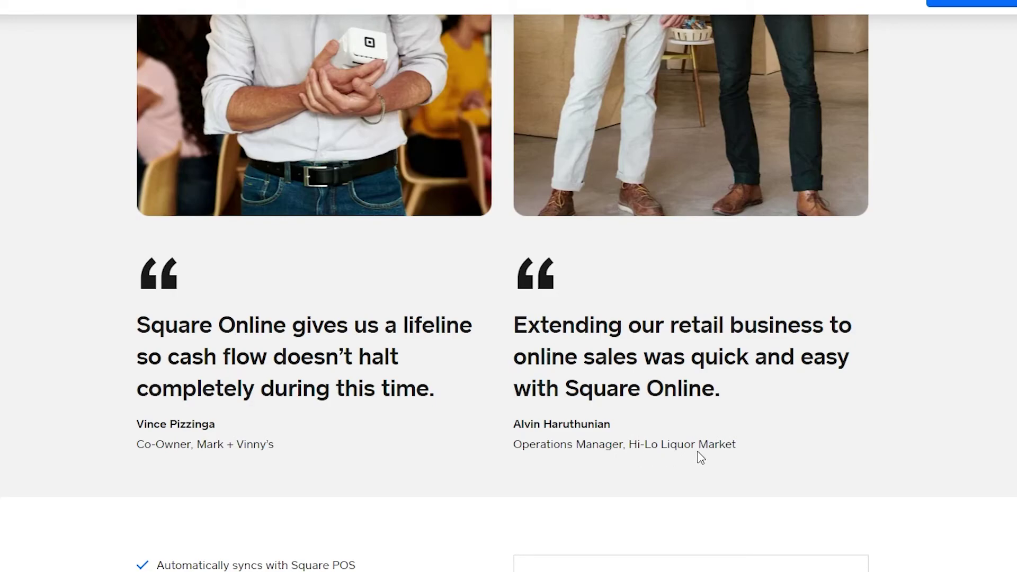
{"action": "scroll", "coordinate": [725, 454], "scroll_direction": "down", "scroll_amount": 3}
{"action": "scroll", "coordinate": [600, 516], "scroll_direction": "up", "scroll_amount": 4}
{"action": "scroll", "coordinate": [601, 508], "scroll_direction": "down", "scroll_amount": 3}
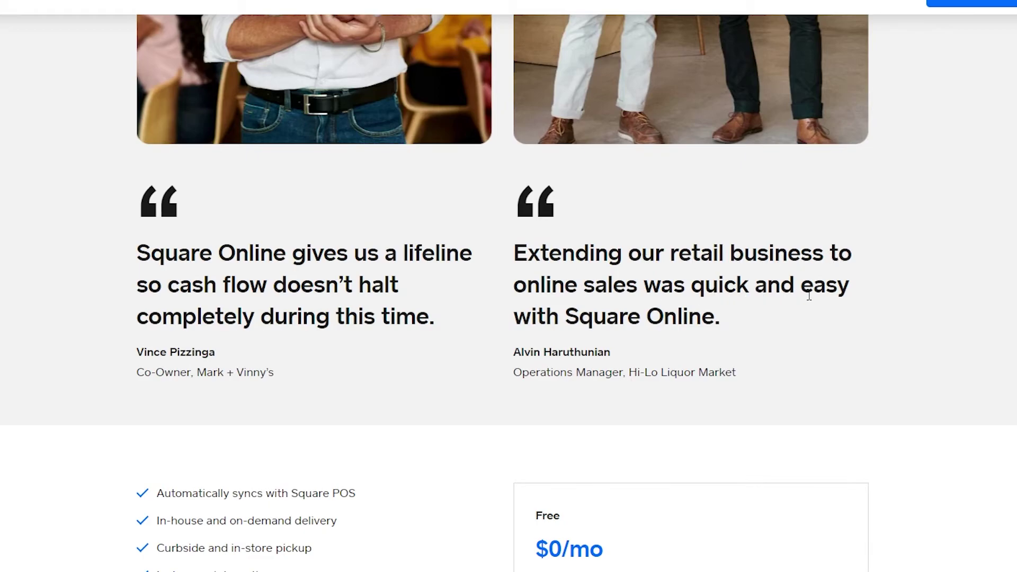
{"action": "scroll", "coordinate": [808, 297], "scroll_direction": "down", "scroll_amount": 3}
{"action": "scroll", "coordinate": [806, 294], "scroll_direction": "up", "scroll_amount": 10}
{"action": "scroll", "coordinate": [779, 303], "scroll_direction": "down", "scroll_amount": 3}
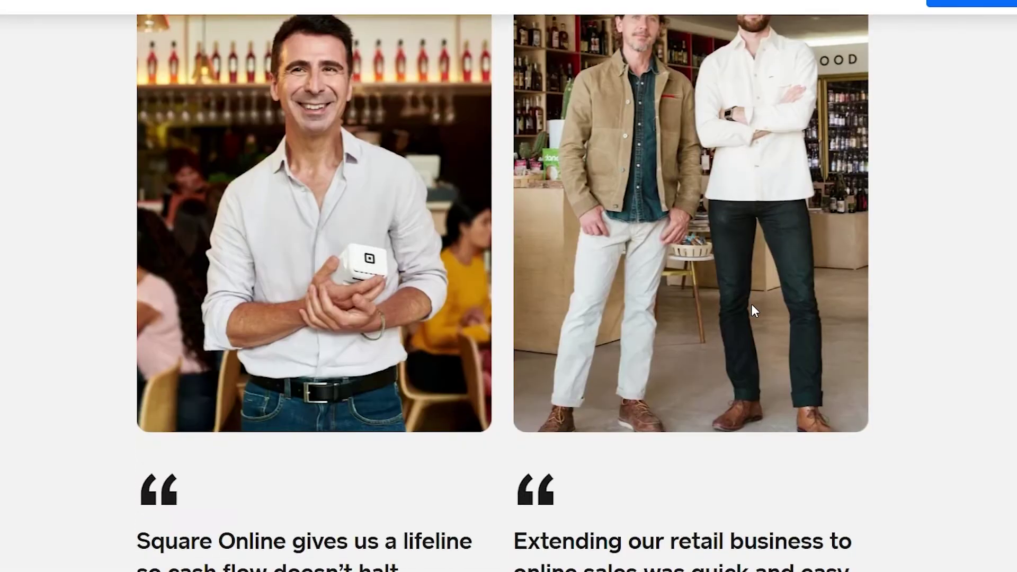
{"action": "scroll", "coordinate": [755, 310], "scroll_direction": "up", "scroll_amount": 4}
{"action": "scroll", "coordinate": [635, 286], "scroll_direction": "down", "scroll_amount": 4}
{"action": "scroll", "coordinate": [526, 265], "scroll_direction": "up", "scroll_amount": 4}
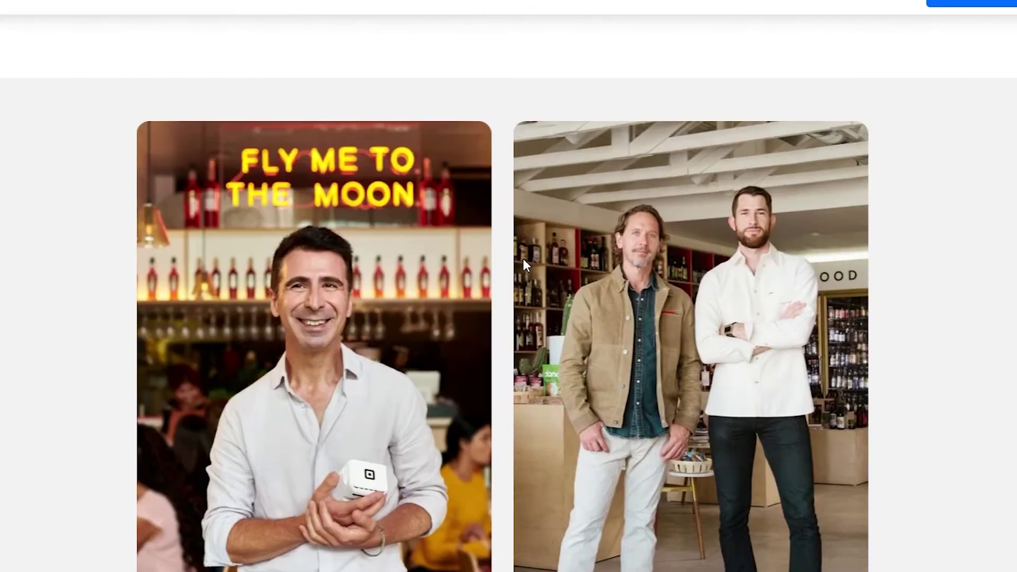
{"action": "scroll", "coordinate": [360, 314], "scroll_direction": "down", "scroll_amount": 15}
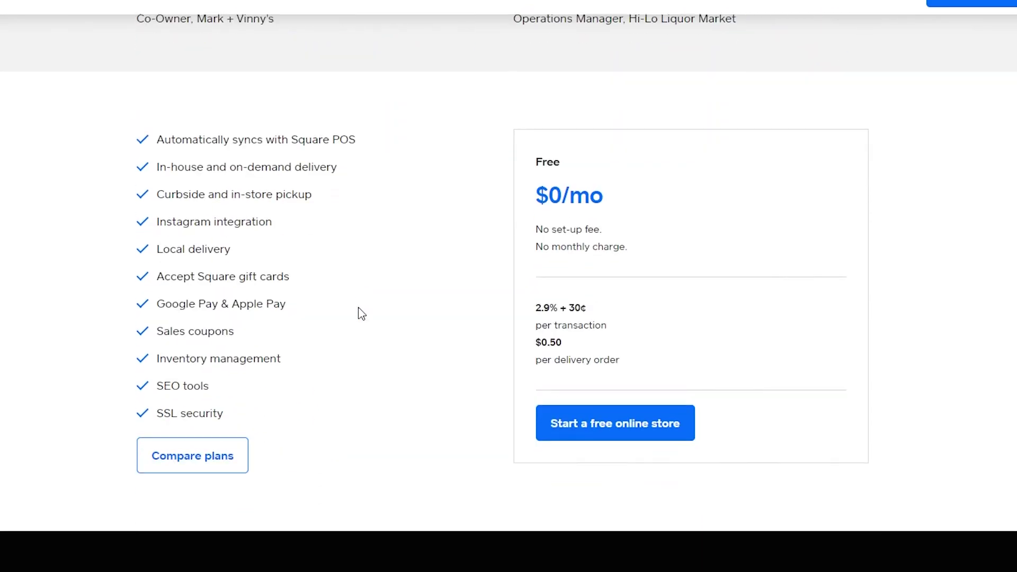
{"action": "scroll", "coordinate": [360, 313], "scroll_direction": "down", "scroll_amount": 3}
{"action": "scroll", "coordinate": [359, 313], "scroll_direction": "up", "scroll_amount": 2}
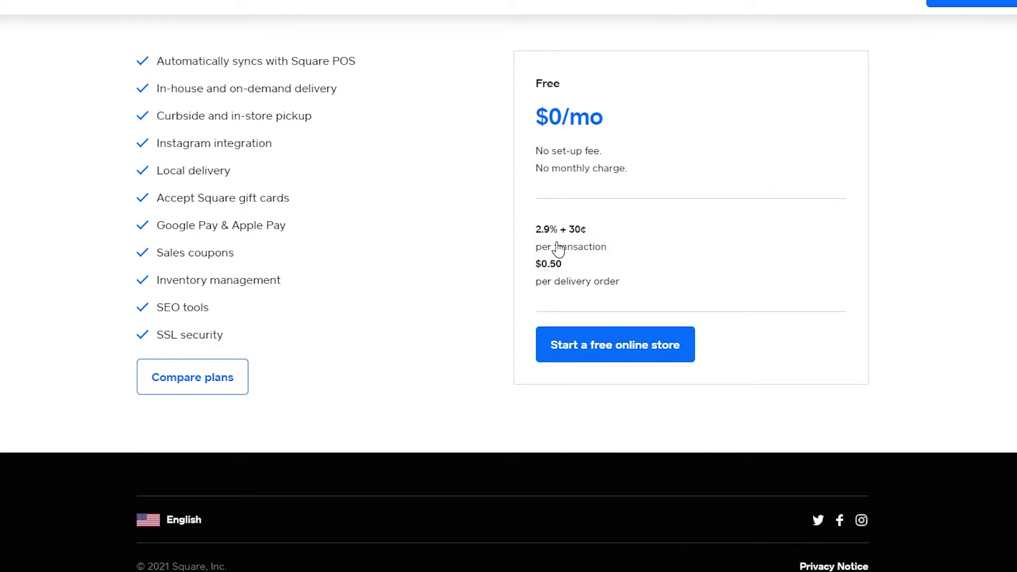
Open Compare plans and pricing and scroll through the Free, Professional, Performance and Premium plan cards.
{"action": "left_click", "coordinate": [241, 383]}
{"action": "scroll", "coordinate": [219, 404], "scroll_direction": "down", "scroll_amount": 3}
{"action": "scroll", "coordinate": [220, 403], "scroll_direction": "down", "scroll_amount": 1}
{"action": "scroll", "coordinate": [284, 402], "scroll_direction": "up", "scroll_amount": 2}
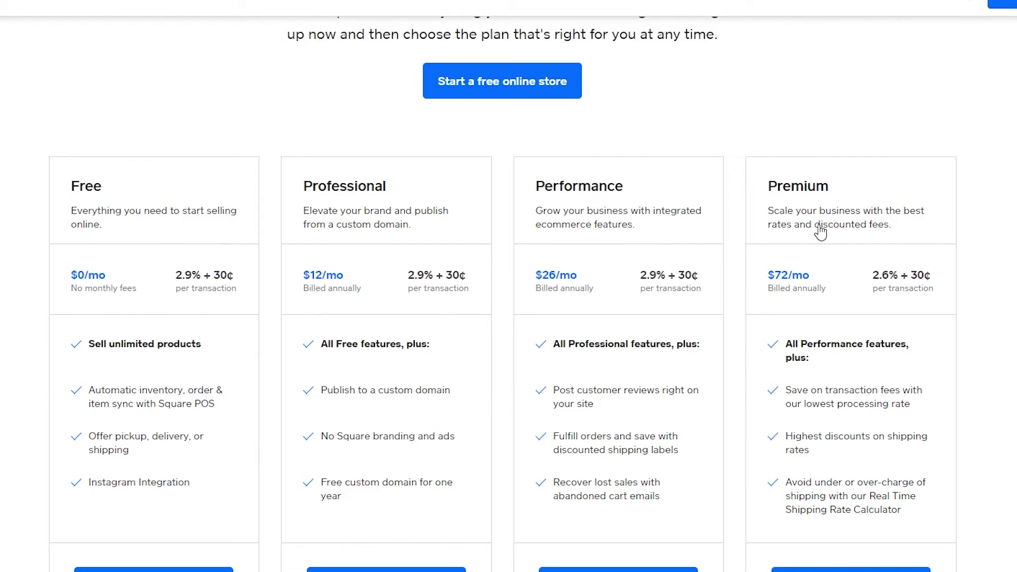
{"action": "scroll", "coordinate": [228, 194], "scroll_direction": "down", "scroll_amount": 3}
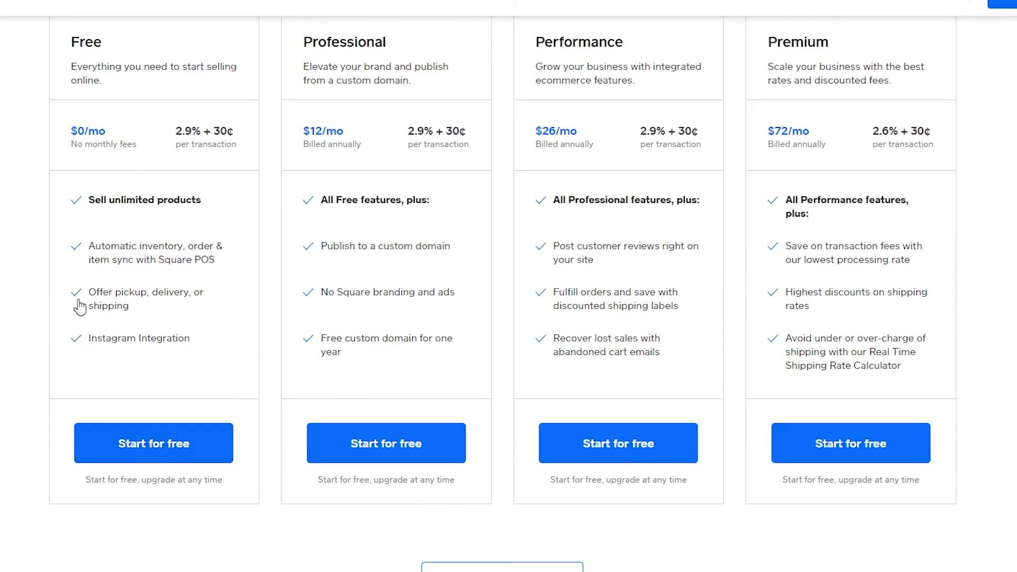
{"action": "scroll", "coordinate": [109, 300], "scroll_direction": "up", "scroll_amount": 1}
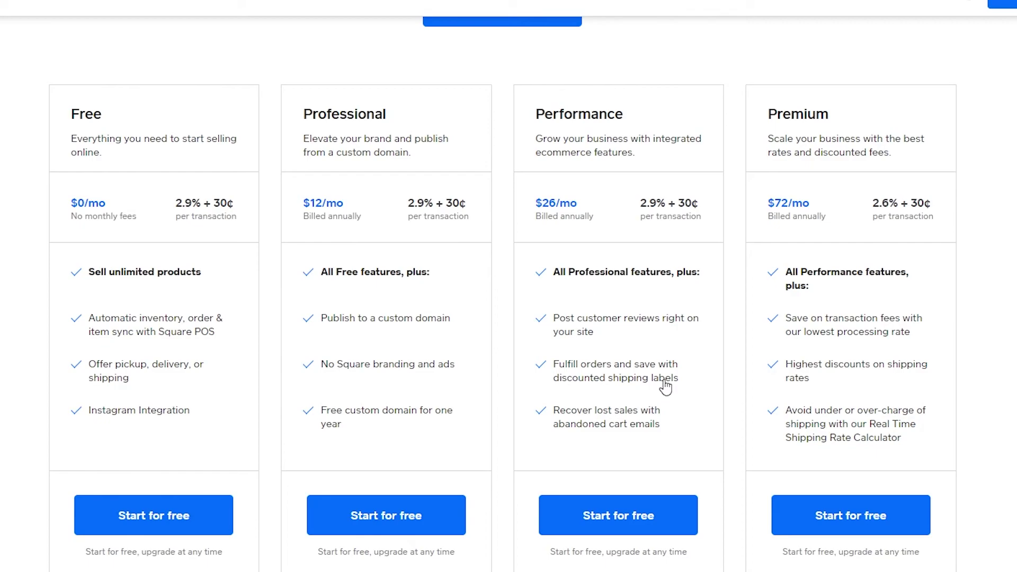
{"action": "scroll", "coordinate": [632, 365], "scroll_direction": "down", "scroll_amount": 1}
Review the monthly prices: Free $0, Professional $12, Performance $26 and Premium $72.
{"action": "scroll", "coordinate": [686, 322], "scroll_direction": "up", "scroll_amount": 2}
{"action": "scroll", "coordinate": [591, 329], "scroll_direction": "down", "scroll_amount": 1}
{"action": "scroll", "coordinate": [572, 188], "scroll_direction": "up", "scroll_amount": 2}
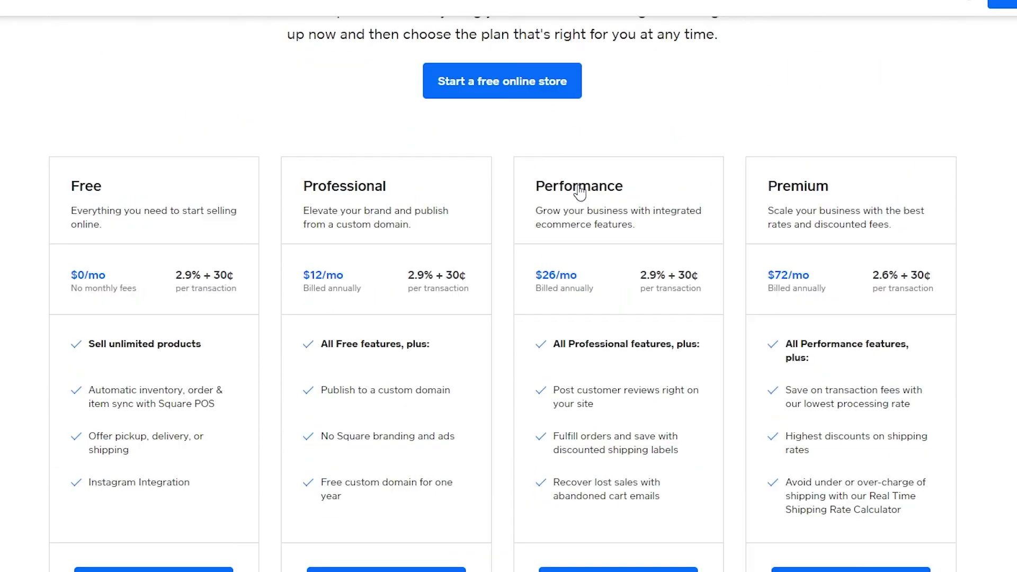
{"action": "scroll", "coordinate": [567, 329], "scroll_direction": "down", "scroll_amount": 4}
{"action": "scroll", "coordinate": [568, 202], "scroll_direction": "up", "scroll_amount": 2}
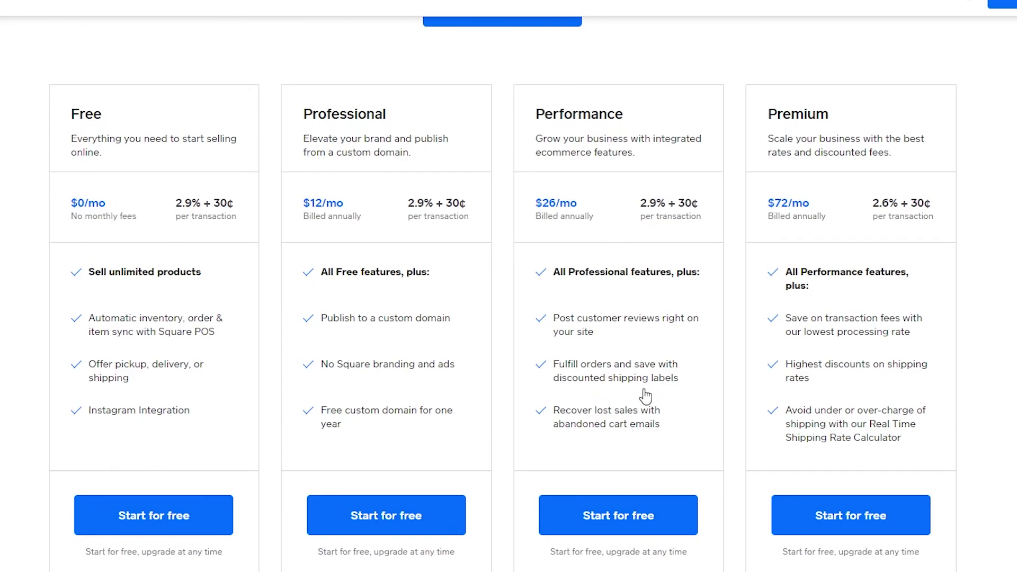
{"action": "scroll", "coordinate": [612, 308], "scroll_direction": "up", "scroll_amount": 4}
{"action": "scroll", "coordinate": [586, 341], "scroll_direction": "up", "scroll_amount": 1}
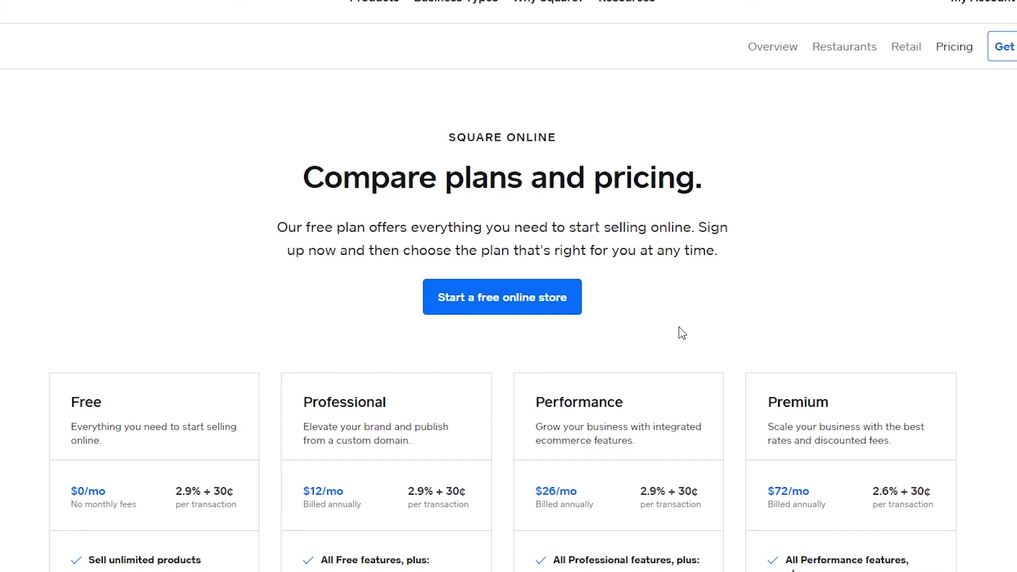
{"action": "scroll", "coordinate": [611, 318], "scroll_direction": "down", "scroll_amount": 3}
{"action": "scroll", "coordinate": [621, 285], "scroll_direction": "up", "scroll_amount": 3}
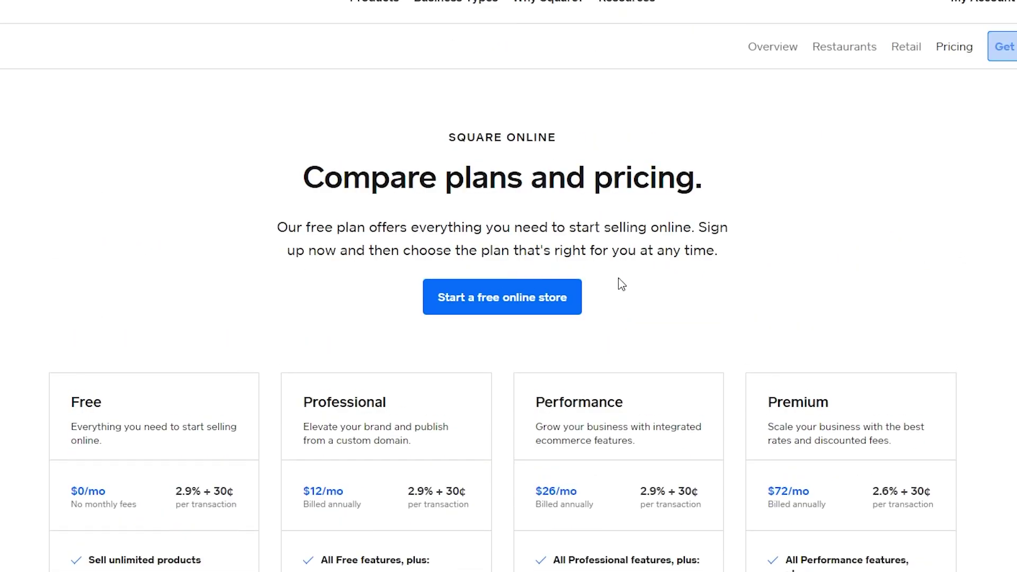